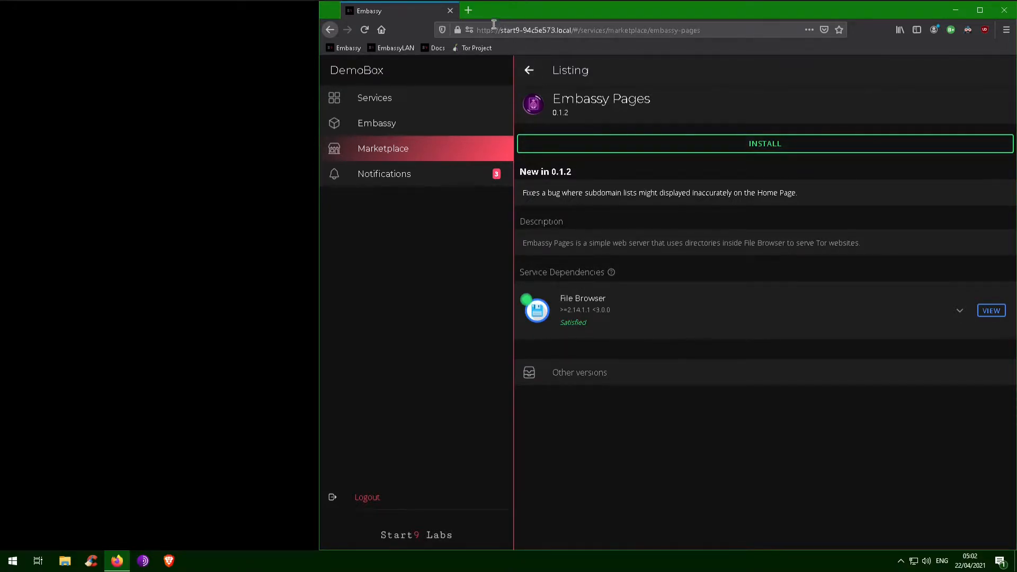
- Open html5up.net in a new browser tab
click(468, 10)
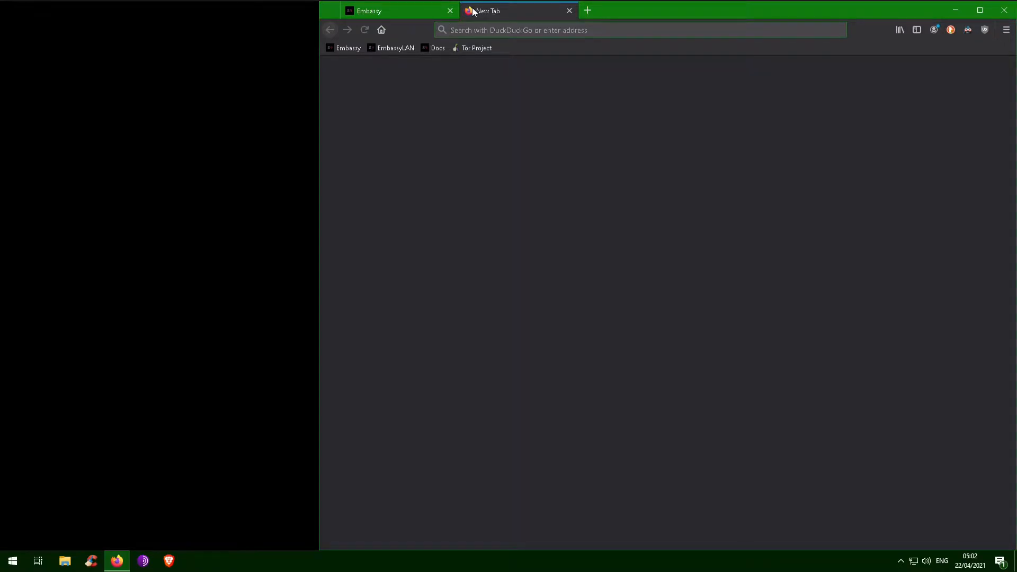
text(html)
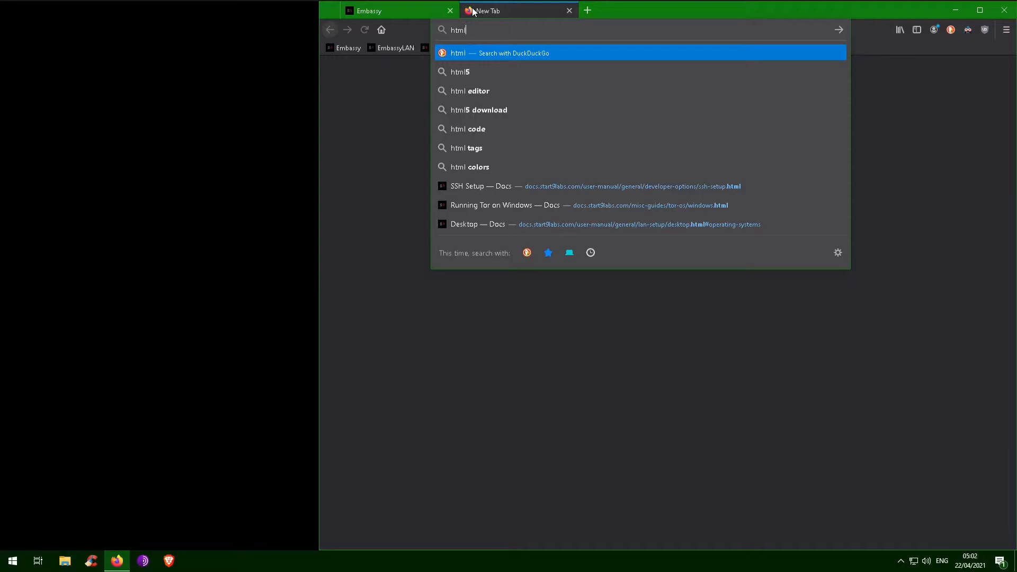
text(5up.net)
key(Return)
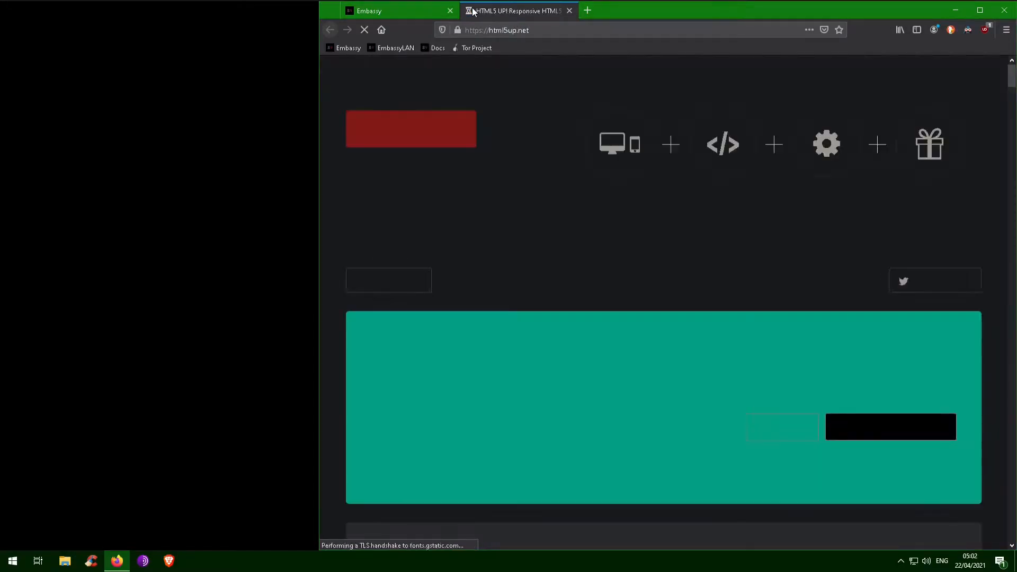
- Download the free Massively template and save its zip file to the computer
scroll(643, 263, down, 8)
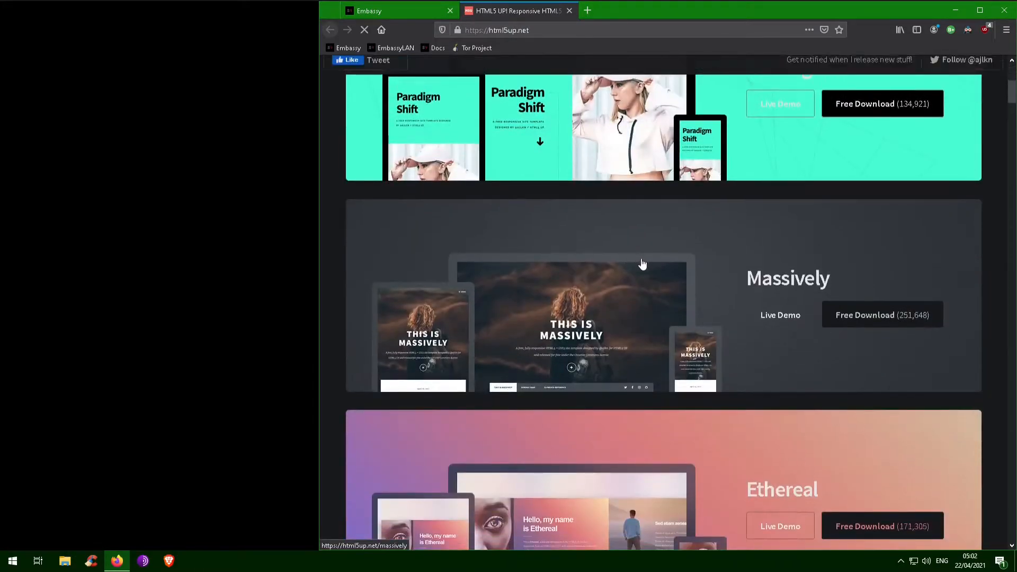
scroll(643, 286, down, 2)
scroll(642, 286, up, 2)
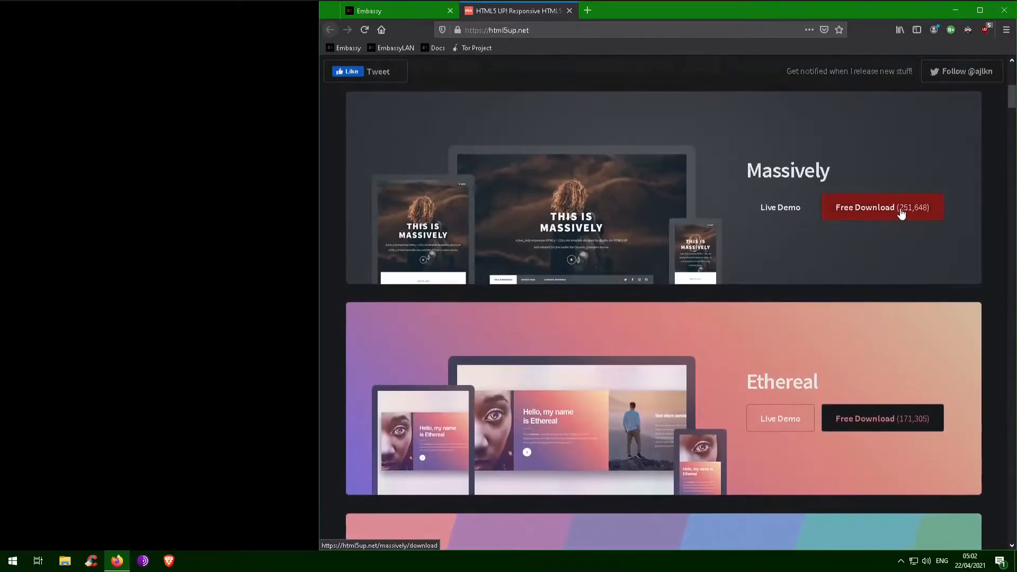
click(892, 216)
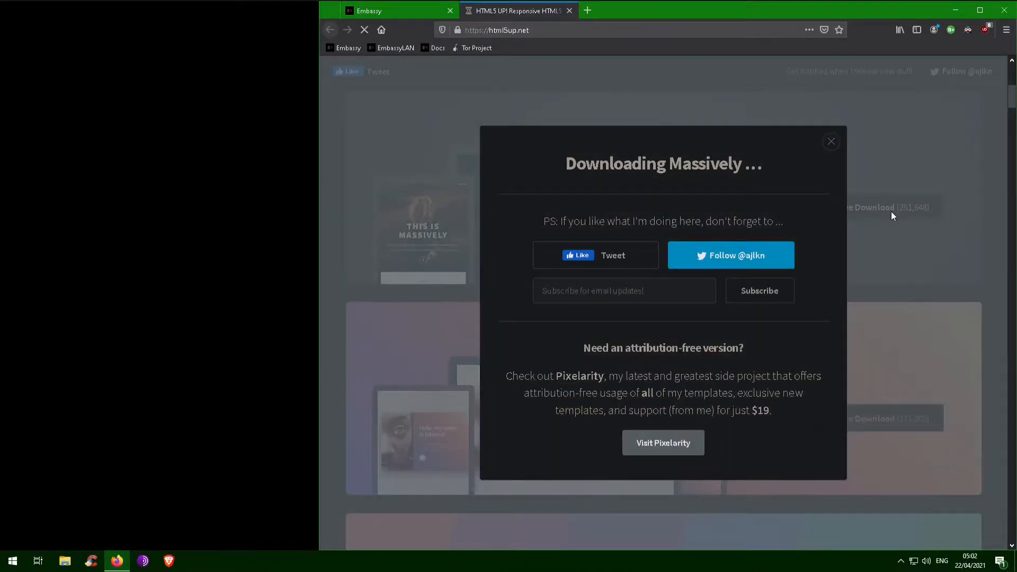
click(583, 302)
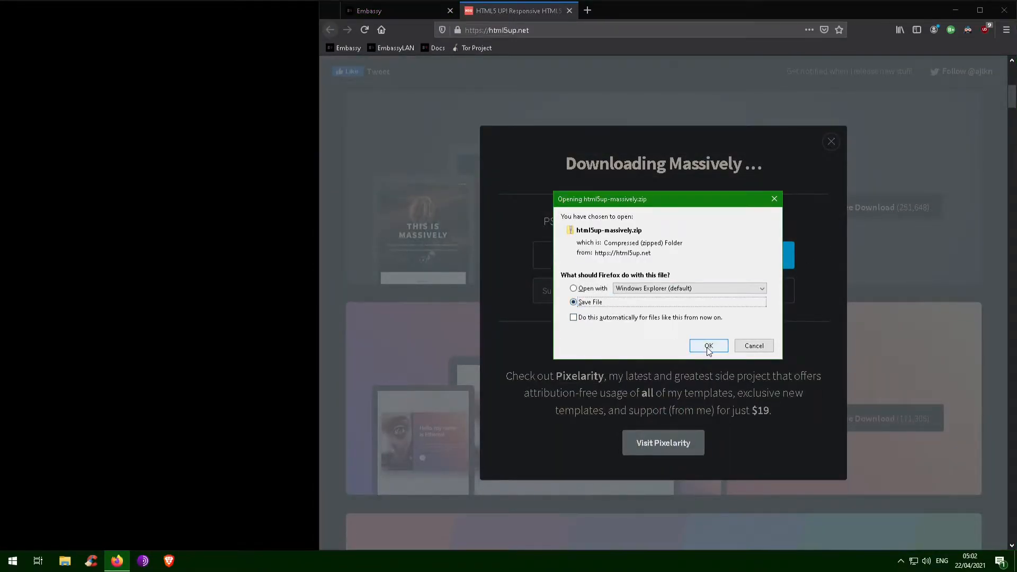
click(708, 345)
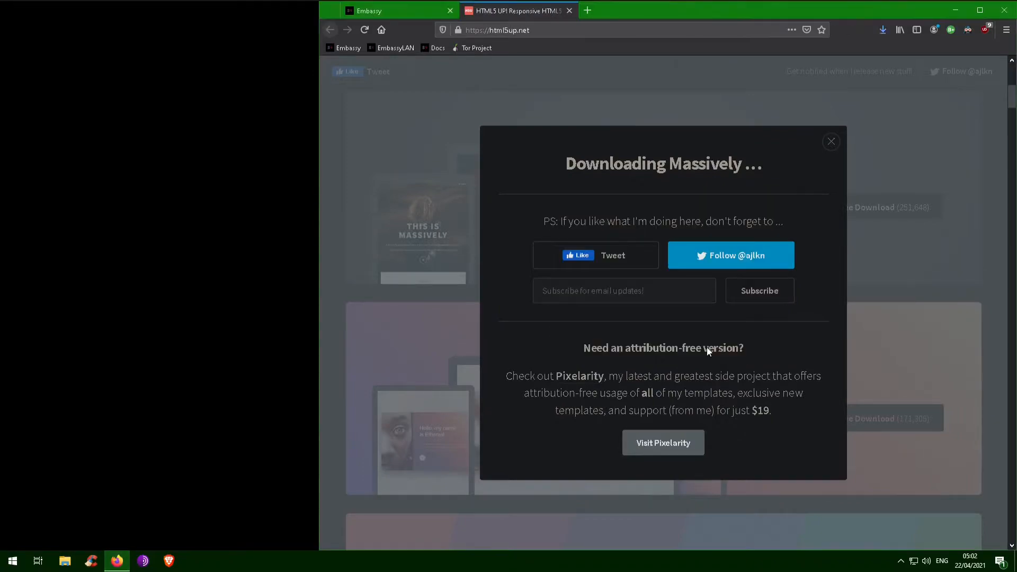
- Extract the downloaded html5up-massively zip archive into the Downloads folder and close the extracted folder's window
click(883, 30)
click(870, 49)
right_click(352, 247)
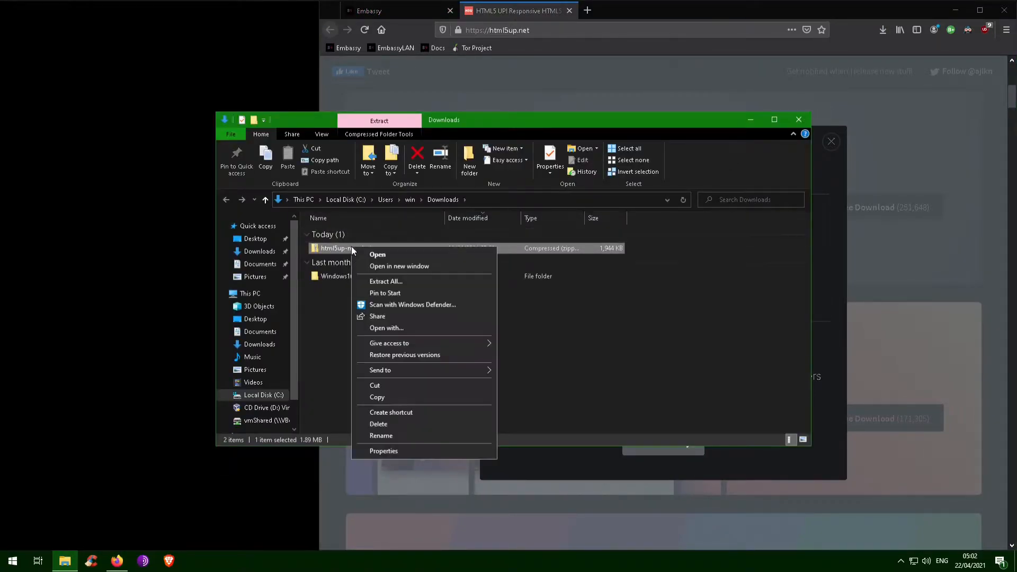
click(400, 283)
click(605, 383)
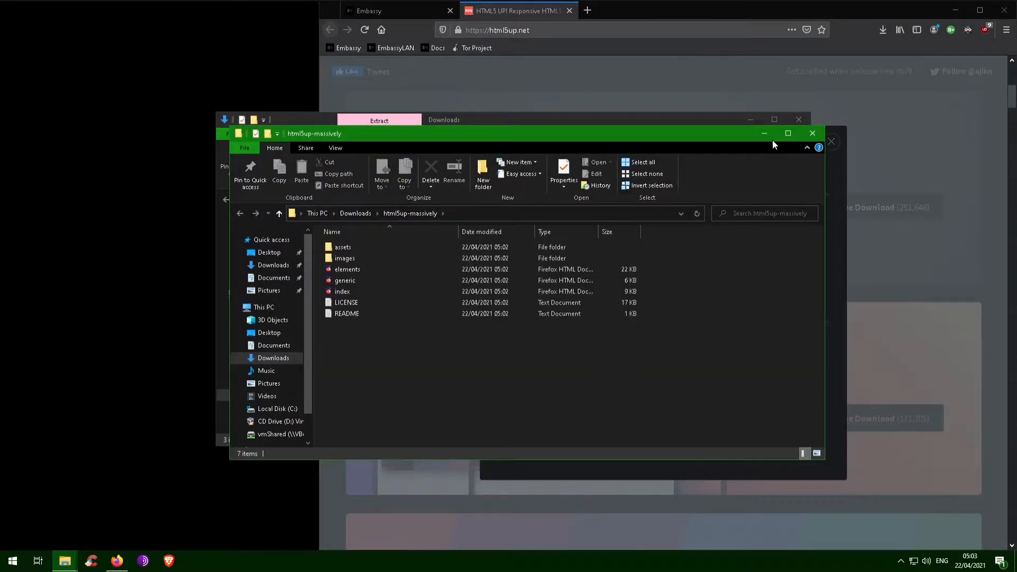
click(810, 133)
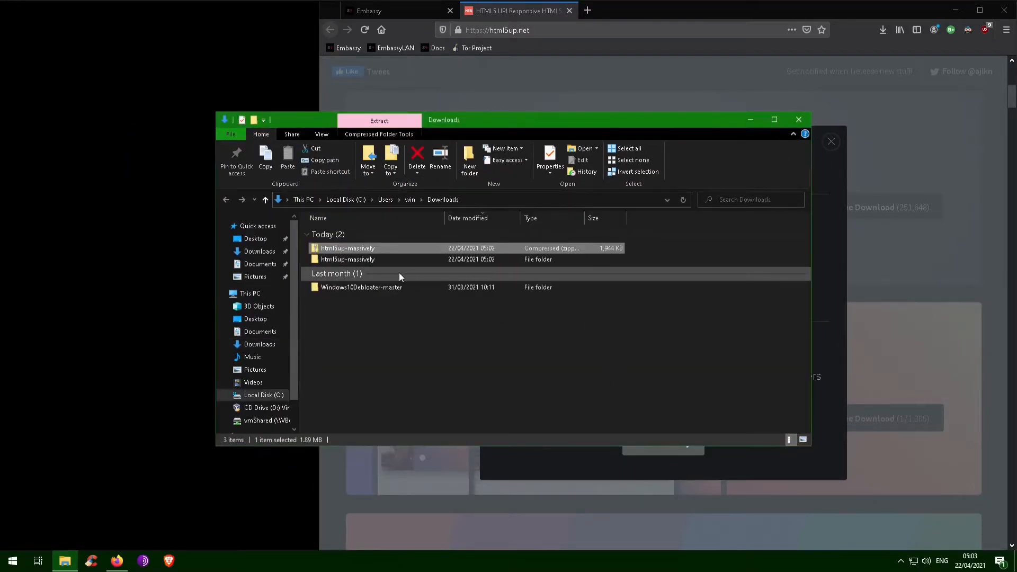
right_click(342, 259)
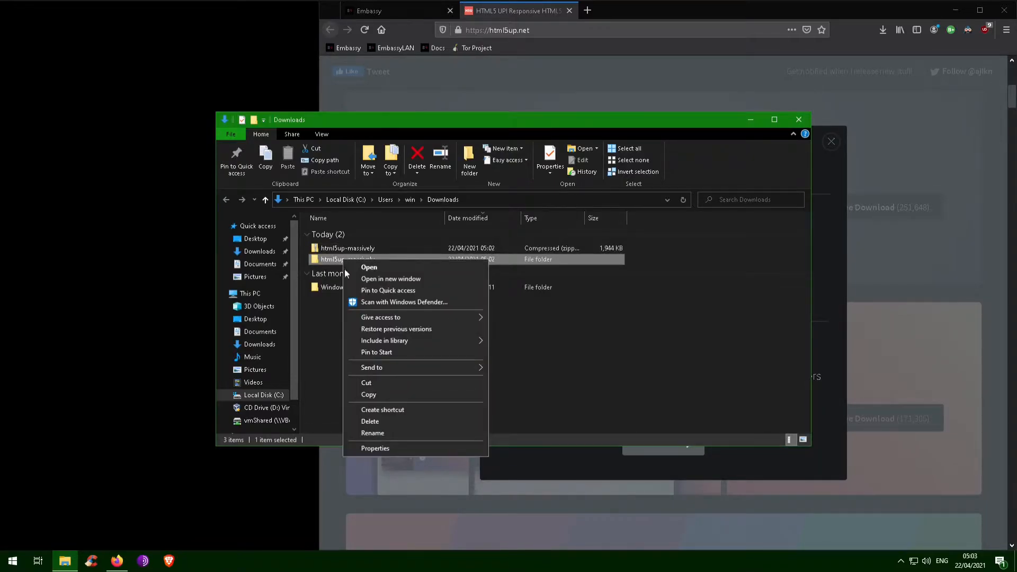
click(375, 448)
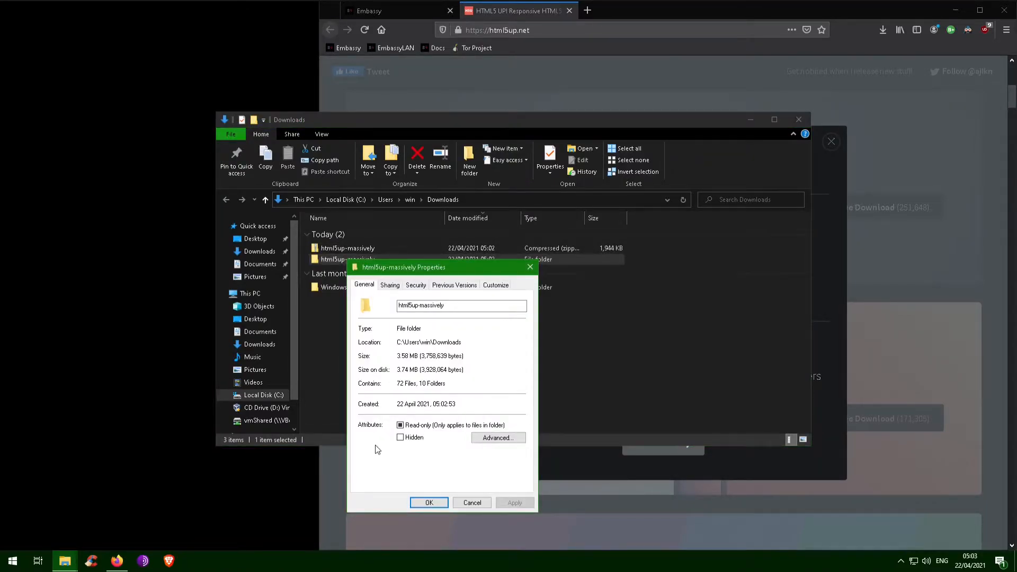
click(466, 504)
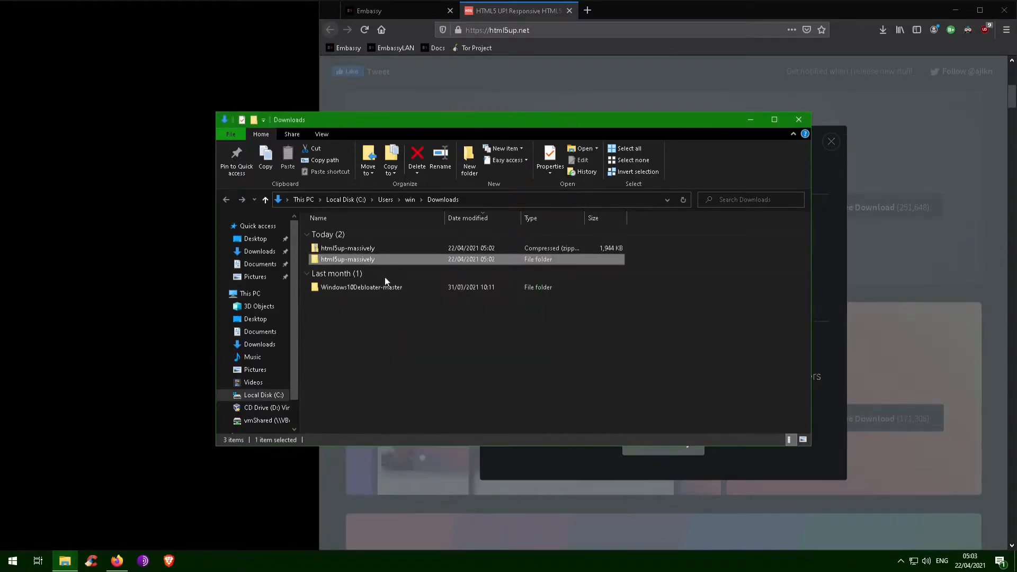
- Rename the extracted html5up-massively folder to hello-world
right_click(374, 262)
click(404, 431)
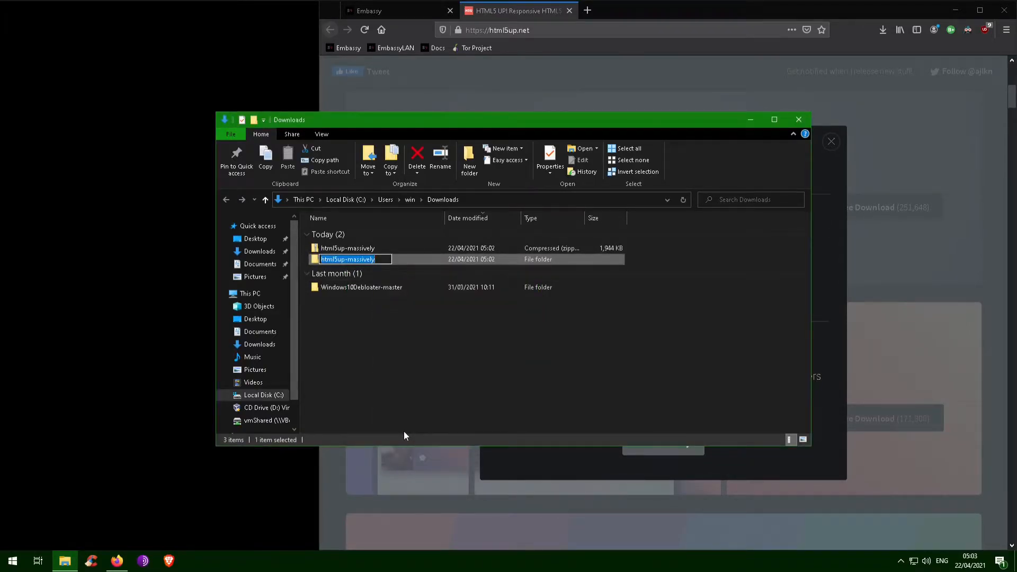
text(hello-world)
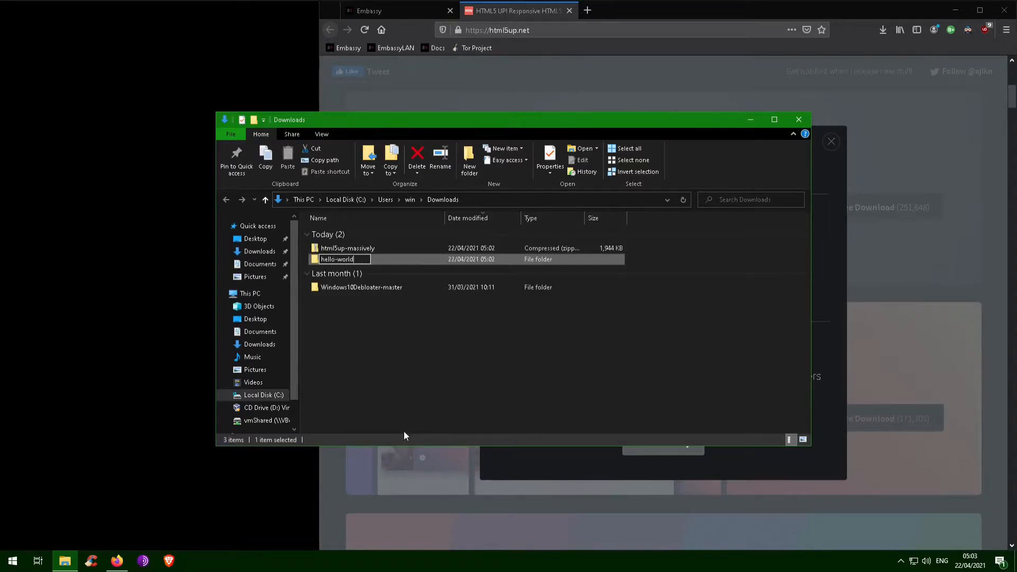
key(Return)
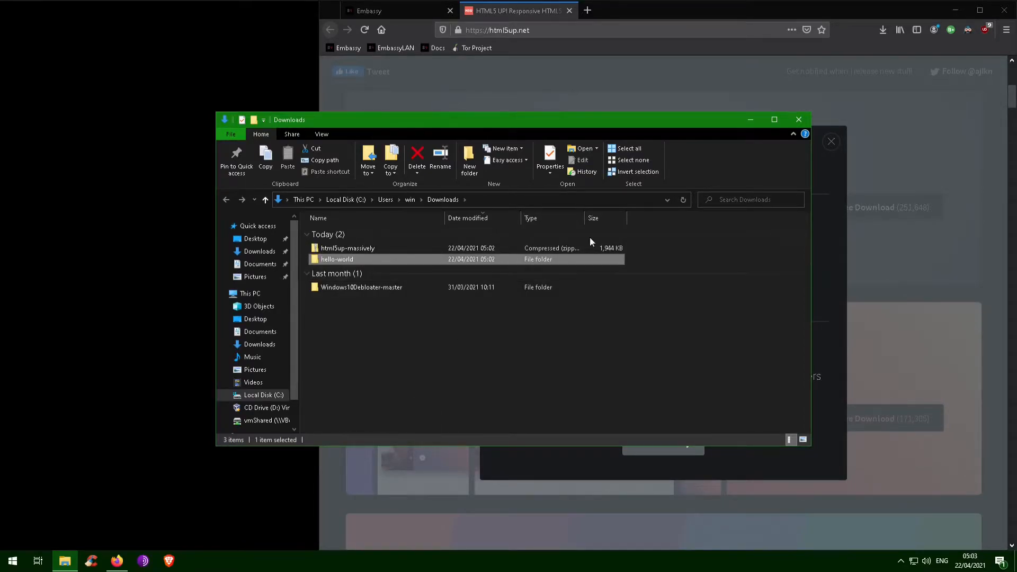
- Close the html5up.net tab and launch the web interface of the installed File Browser service
click(654, 11)
click(569, 11)
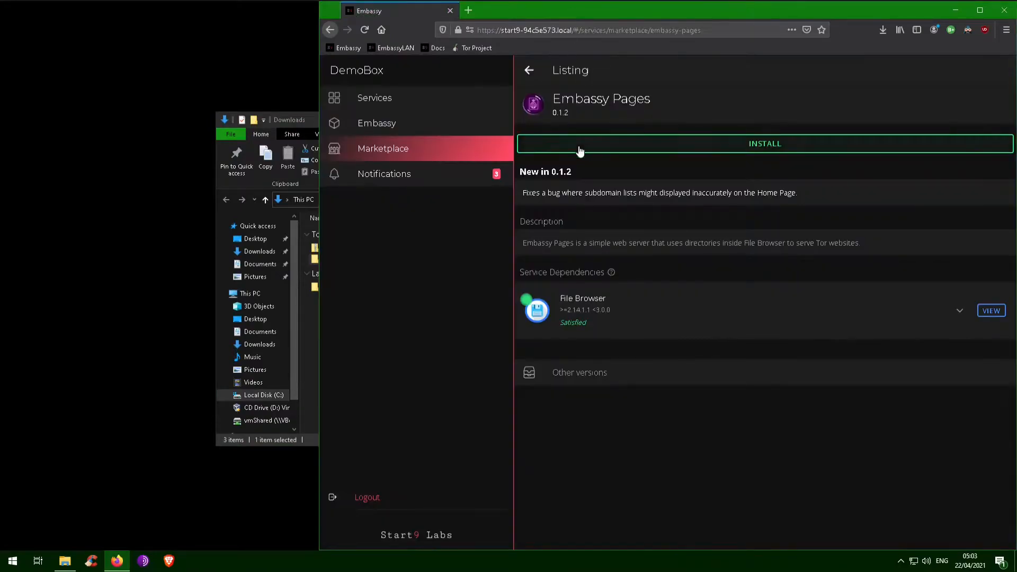
click(400, 101)
click(558, 208)
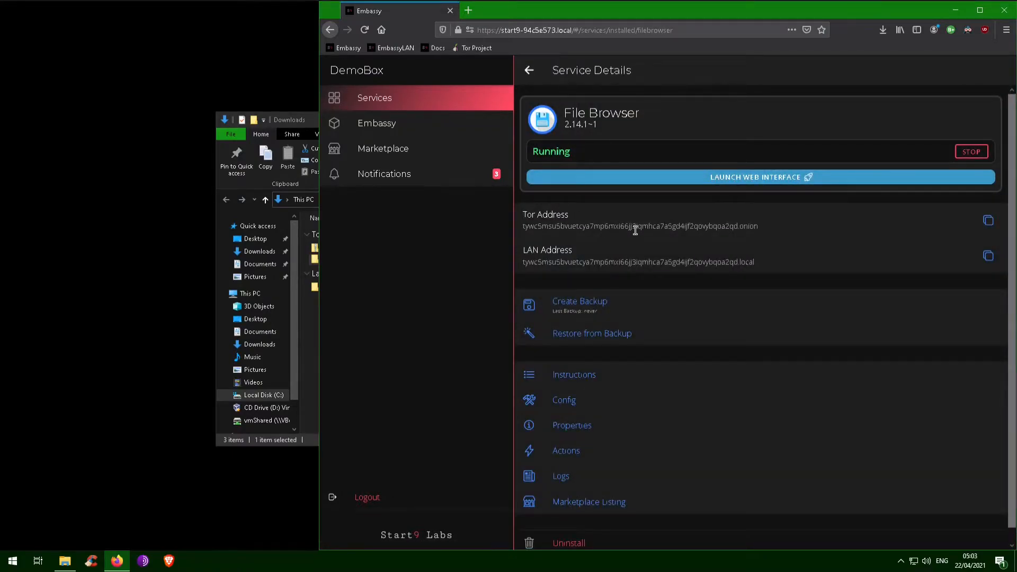
click(748, 177)
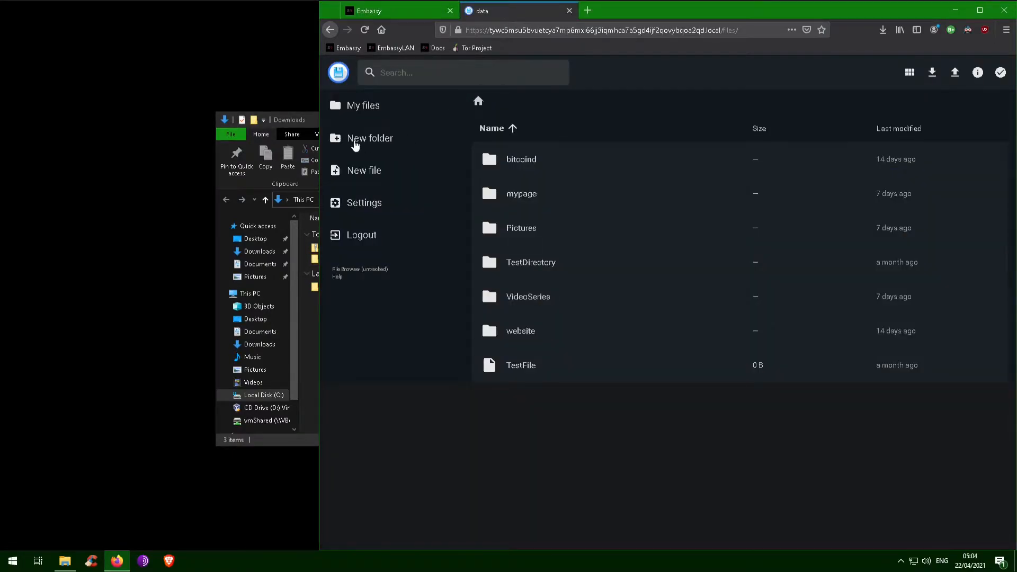
- Upload the hello-world folder from Downloads to the File Browser home directory
click(955, 73)
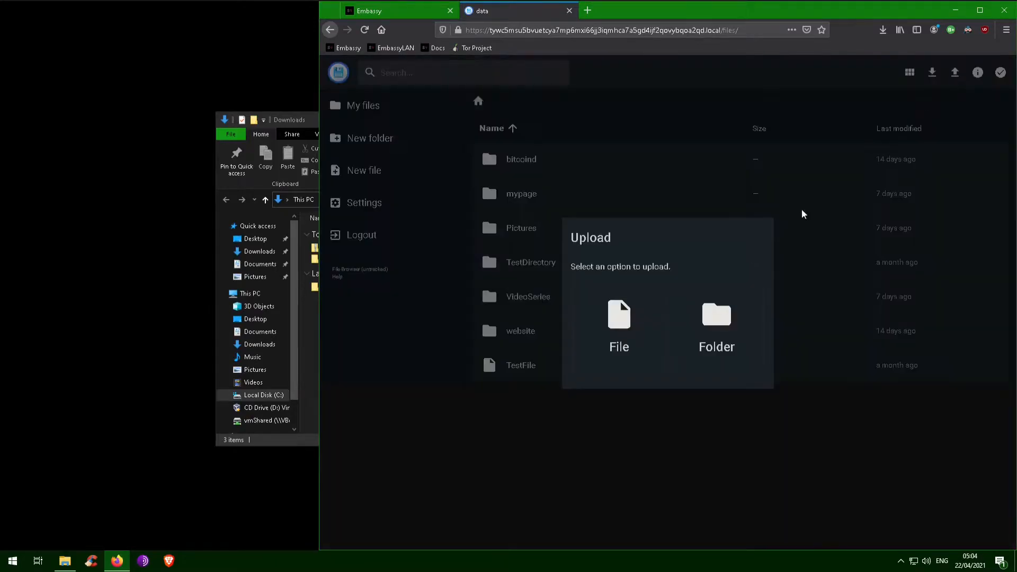
click(717, 321)
click(367, 96)
click(466, 93)
click(864, 363)
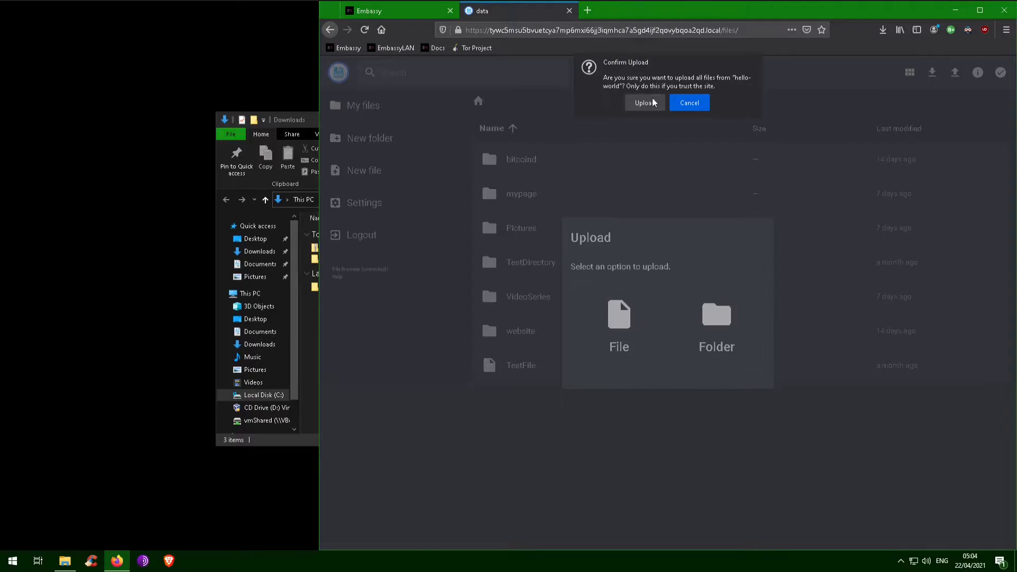
click(645, 103)
- Return to the Embassy marketplace listing and install Embassy Pages 0.1.2
click(402, 15)
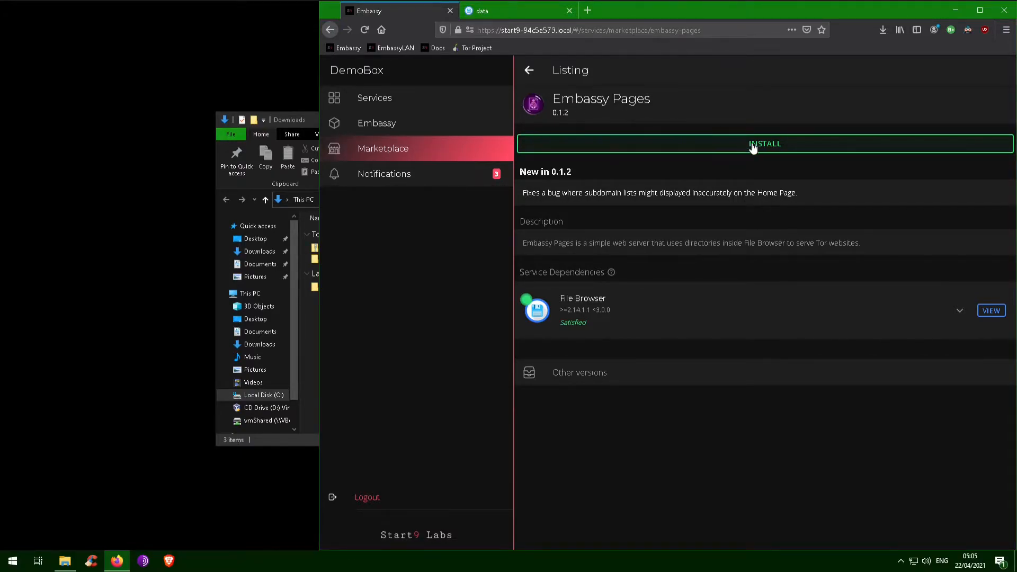
click(752, 148)
click(855, 479)
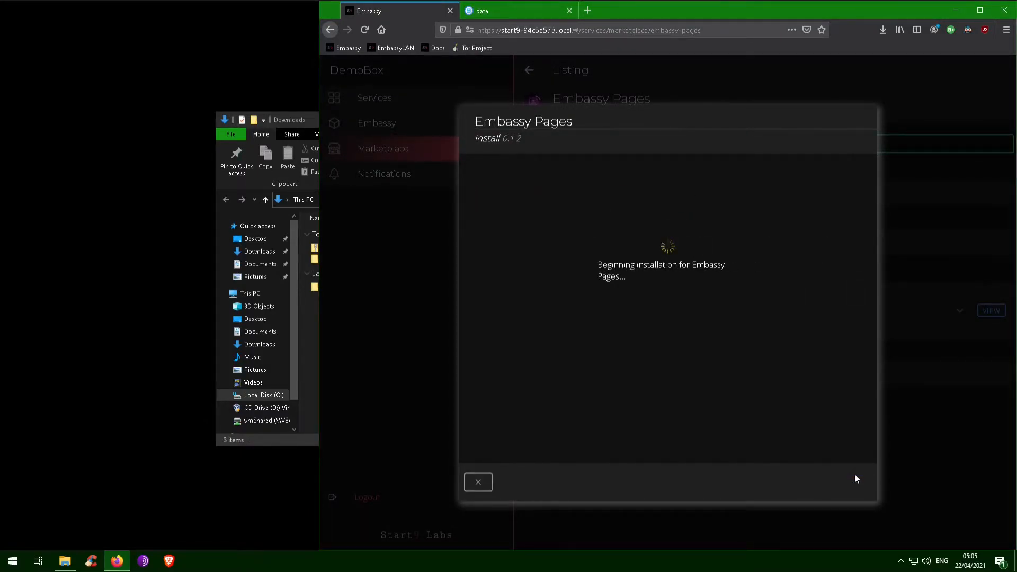
click(849, 481)
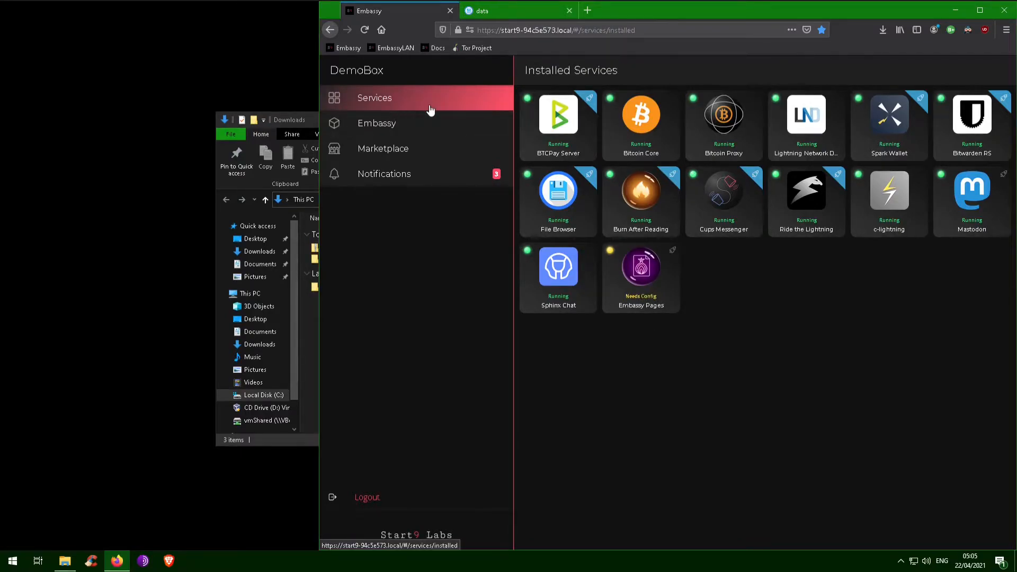
- Open the Embassy Pages service and read its instructions
click(645, 265)
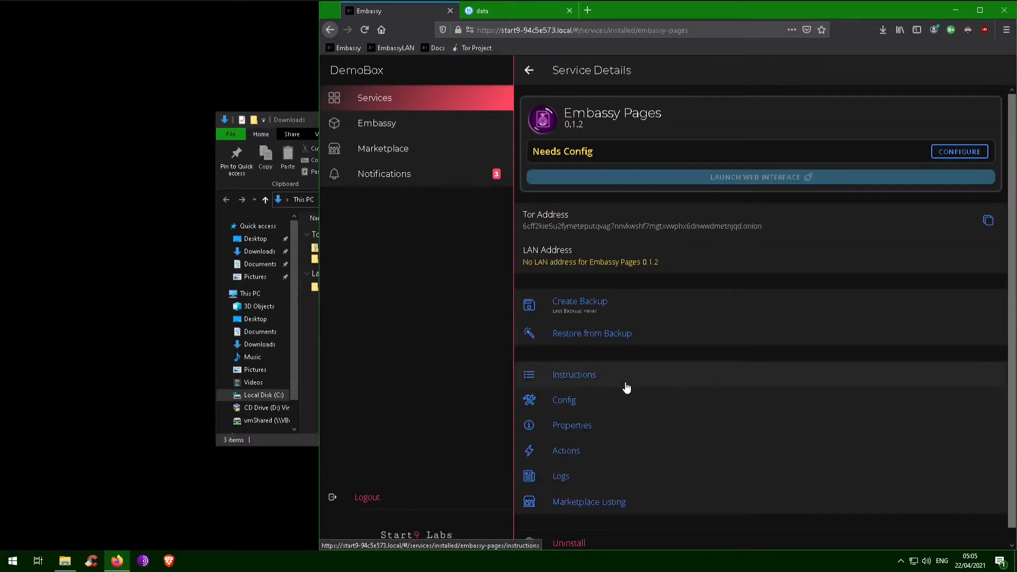
click(589, 377)
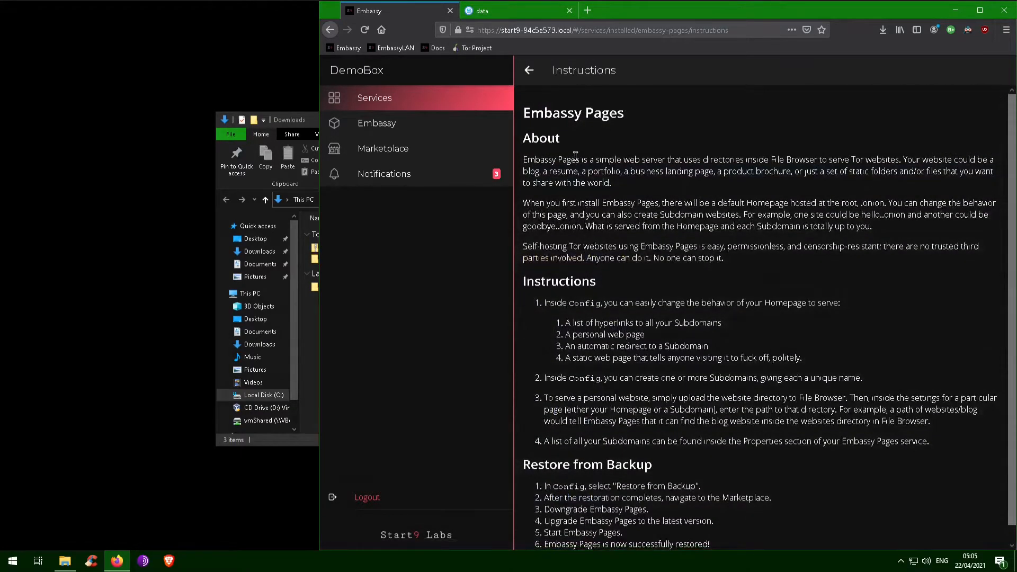
click(529, 72)
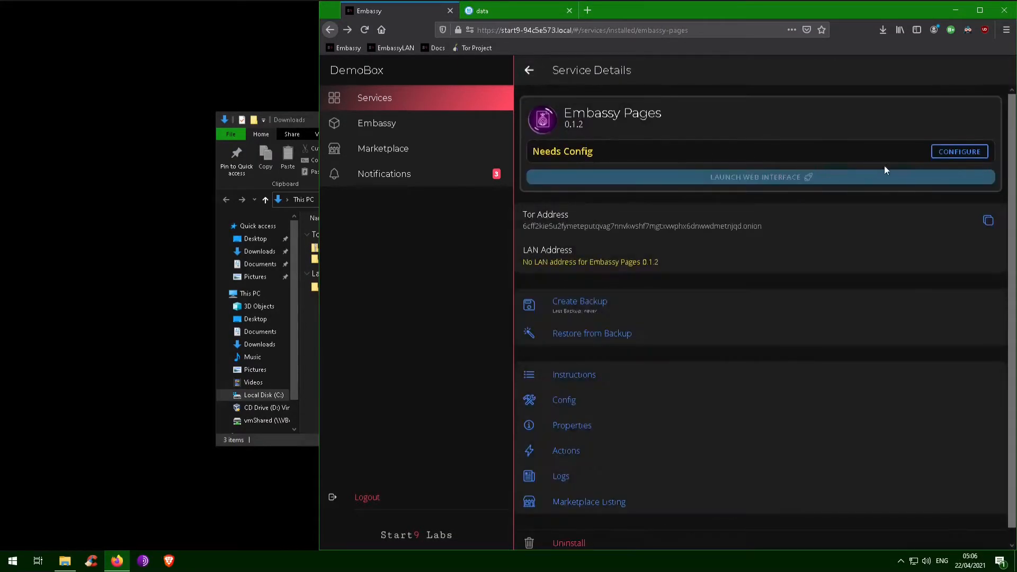
- Check the Homepage type in the Embassy Pages config, save the default configuration, and start the service
click(943, 154)
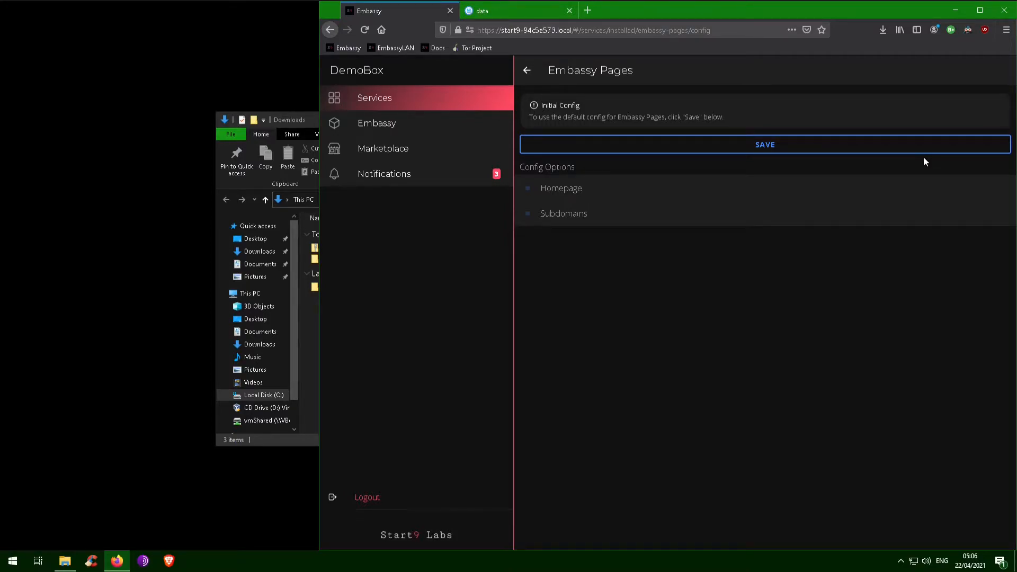
click(639, 196)
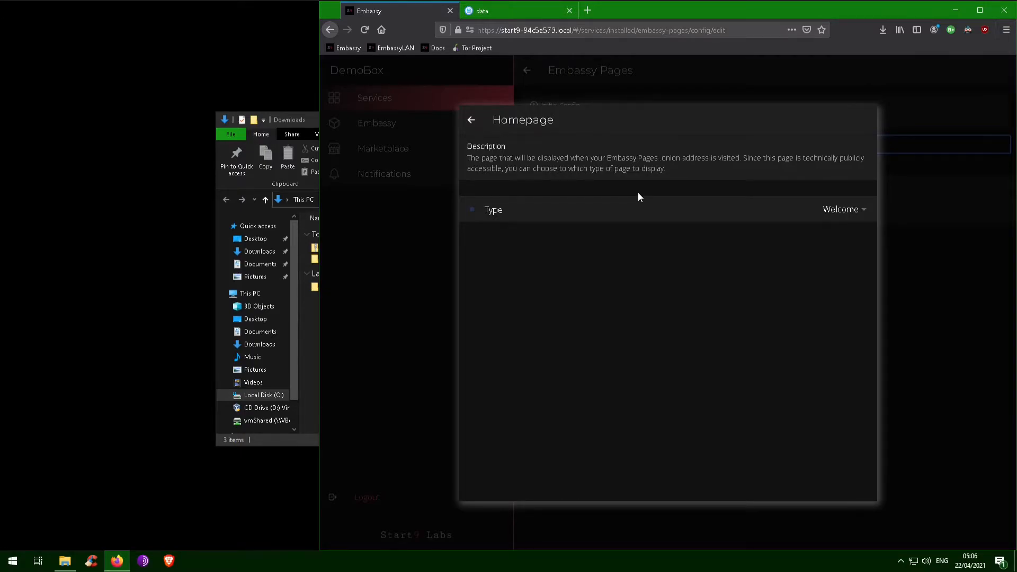
click(471, 120)
click(729, 155)
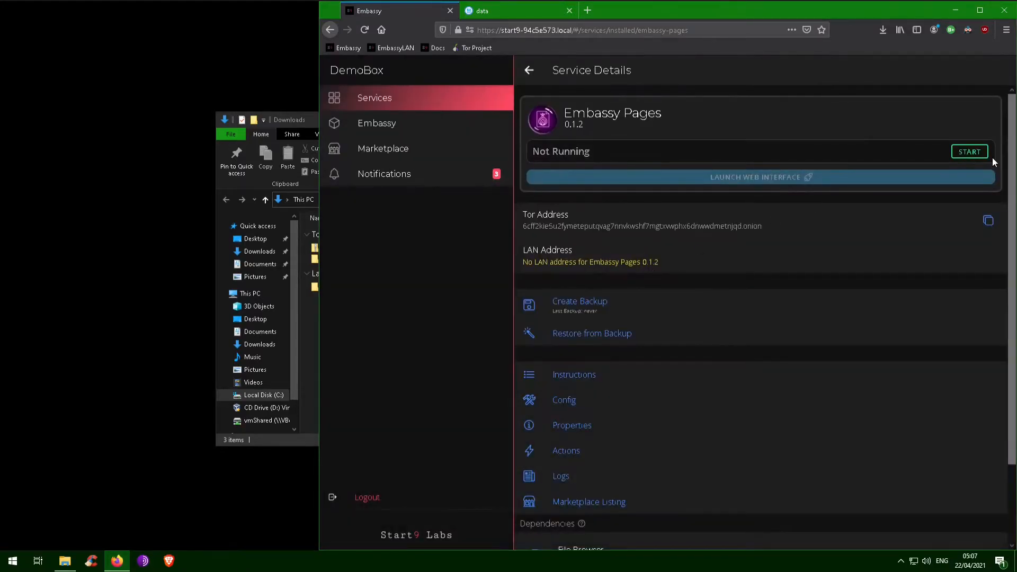
click(965, 153)
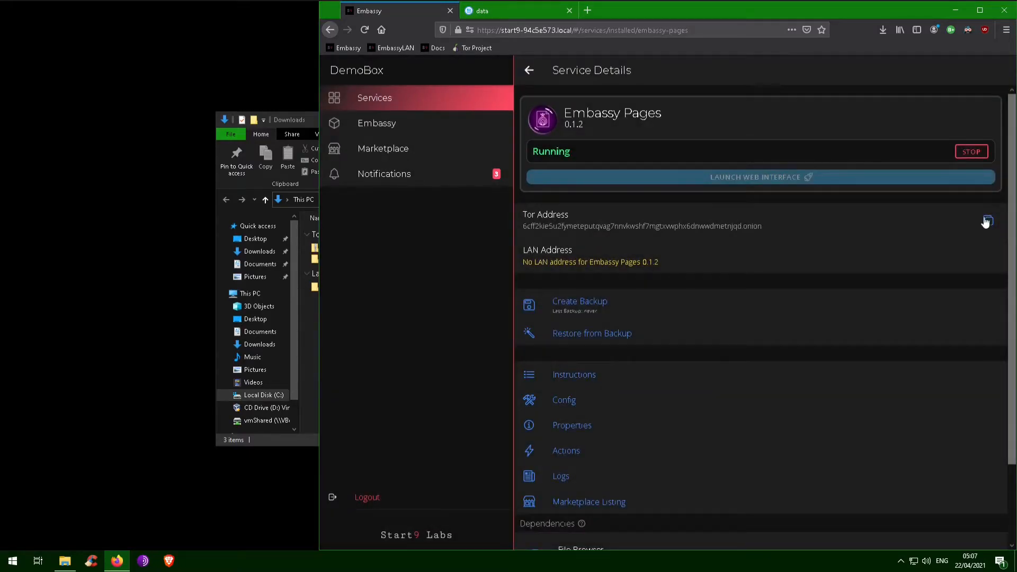
- Visit the Embassy Pages Tor address in a new browser tab, and return to the service details
click(985, 217)
click(588, 11)
key(ctrl+v)
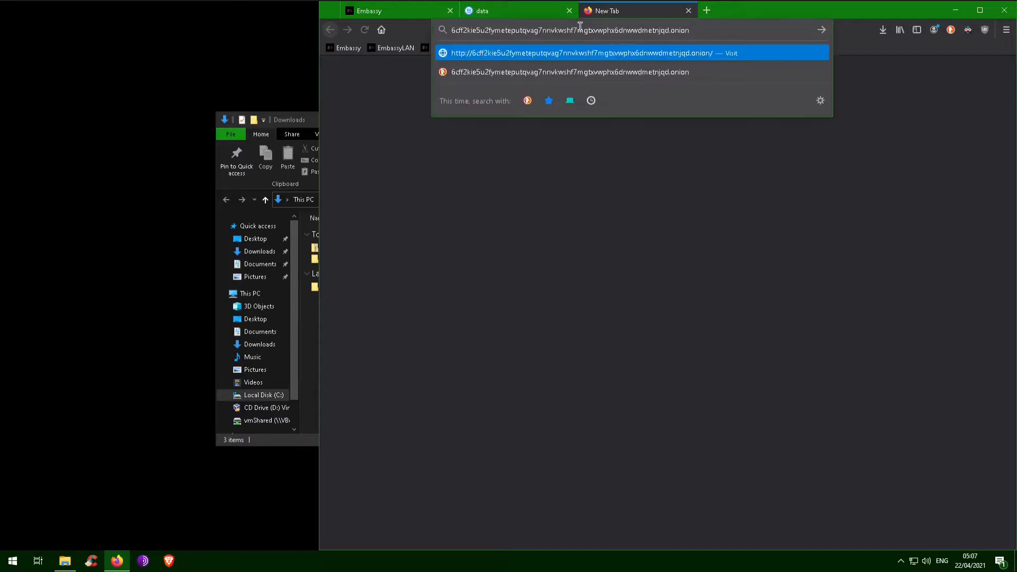
key(Return)
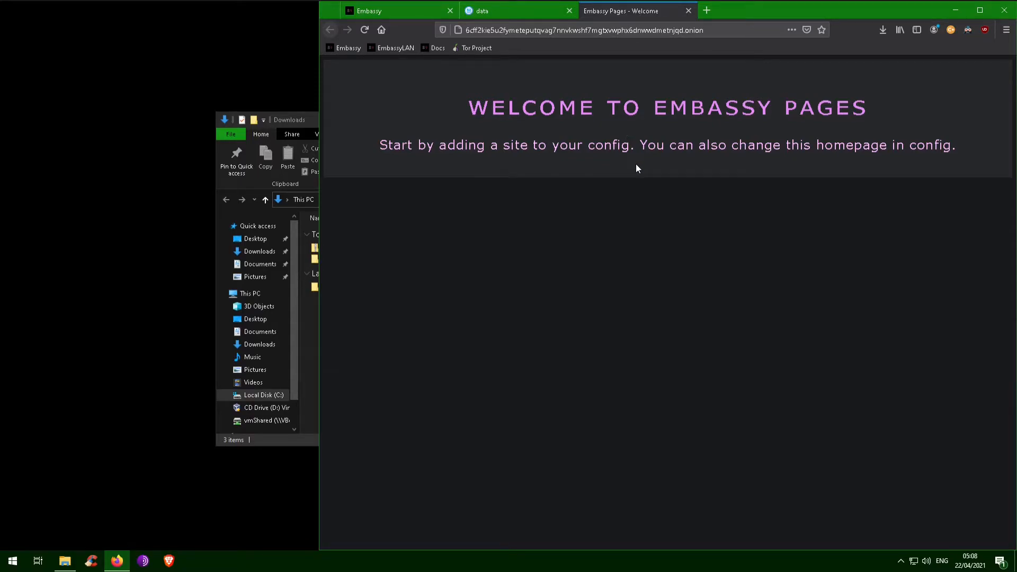
click(408, 10)
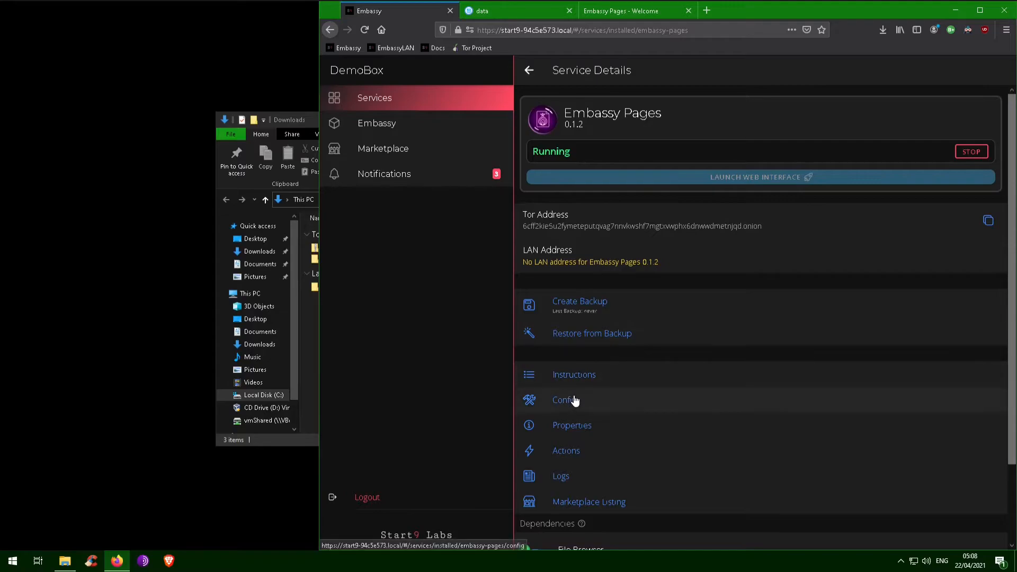
- In the Embassy Pages config, set the Homepage type to Fuck Off and return to the config options
click(574, 401)
click(584, 155)
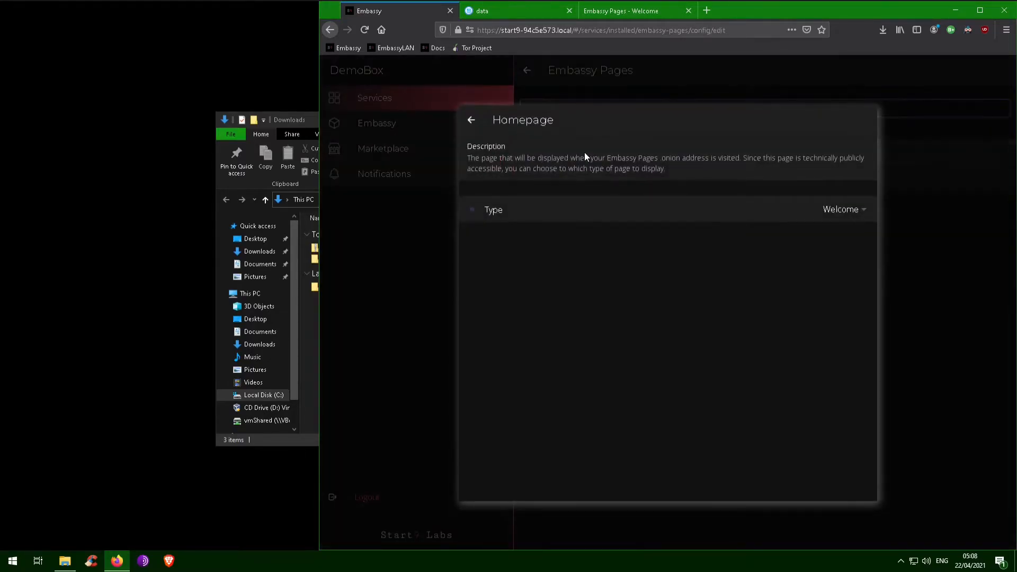
click(608, 211)
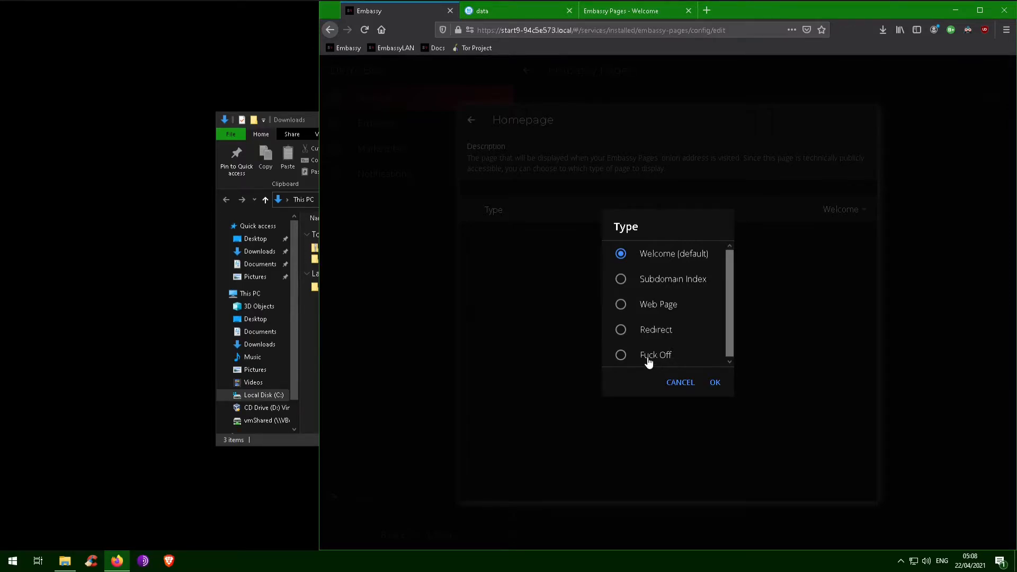
click(649, 361)
click(713, 384)
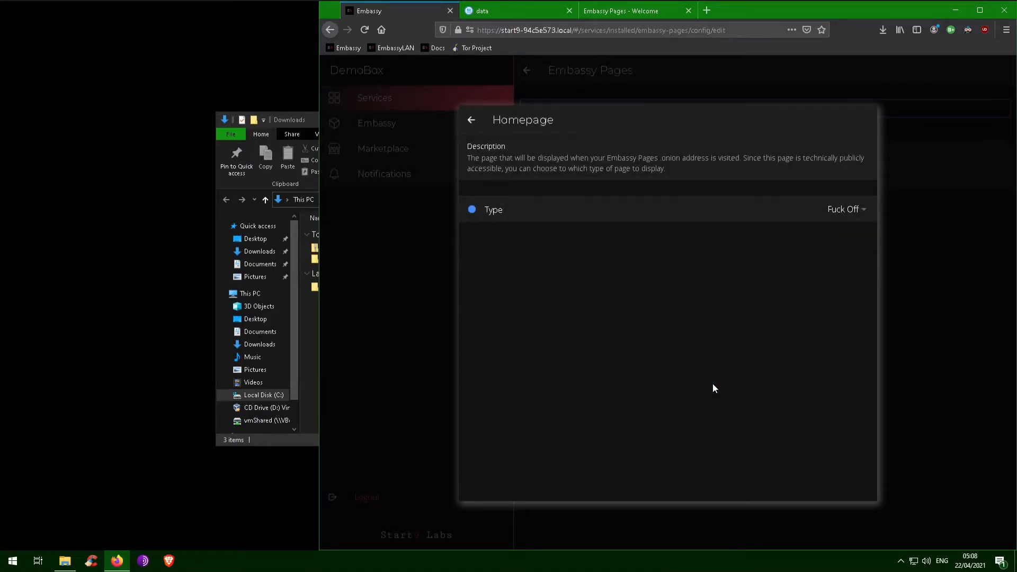
click(472, 121)
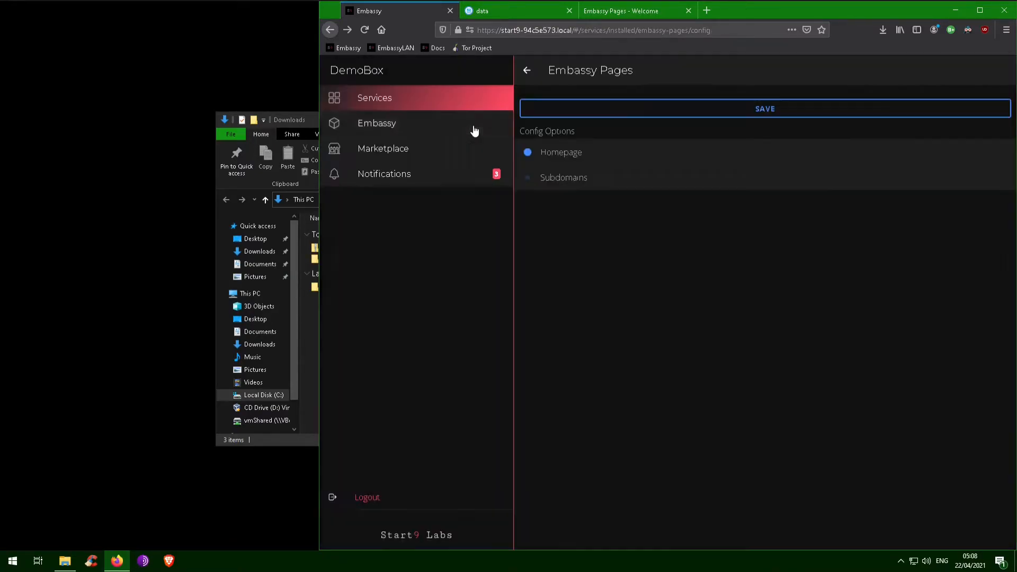
- Add an entry to the Subdomains list and set its subdomain name to hello
click(571, 180)
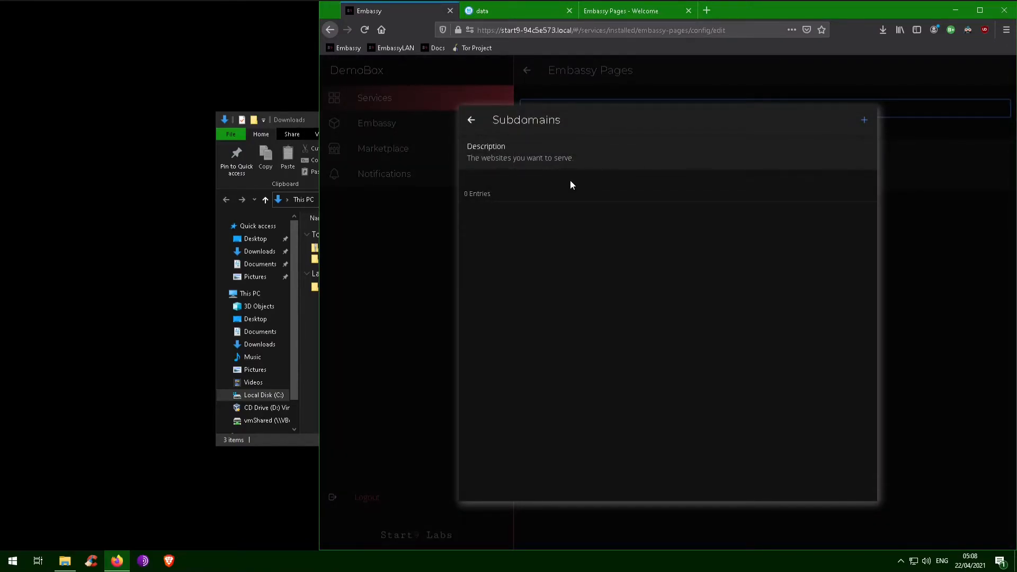
click(865, 122)
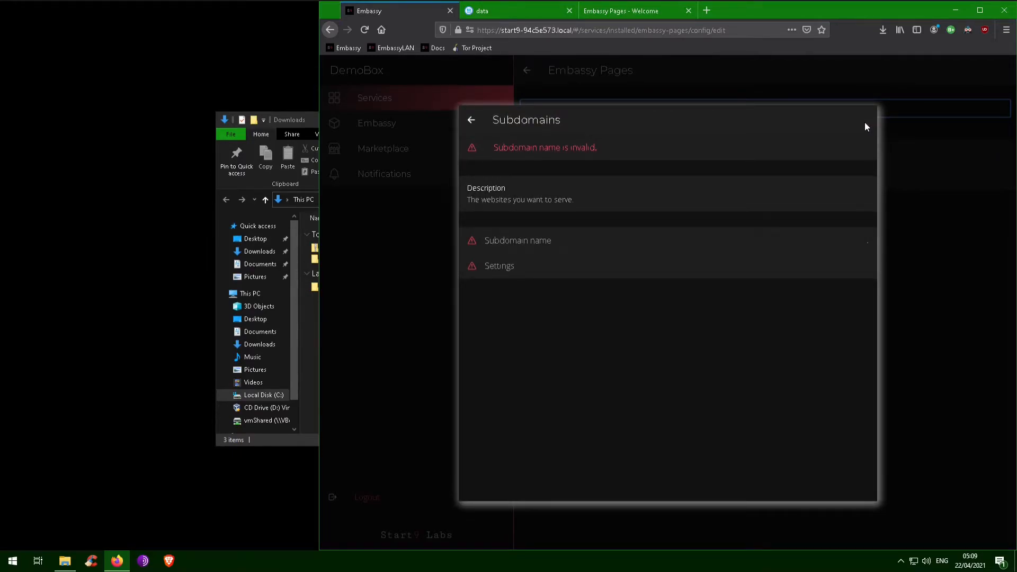
click(520, 240)
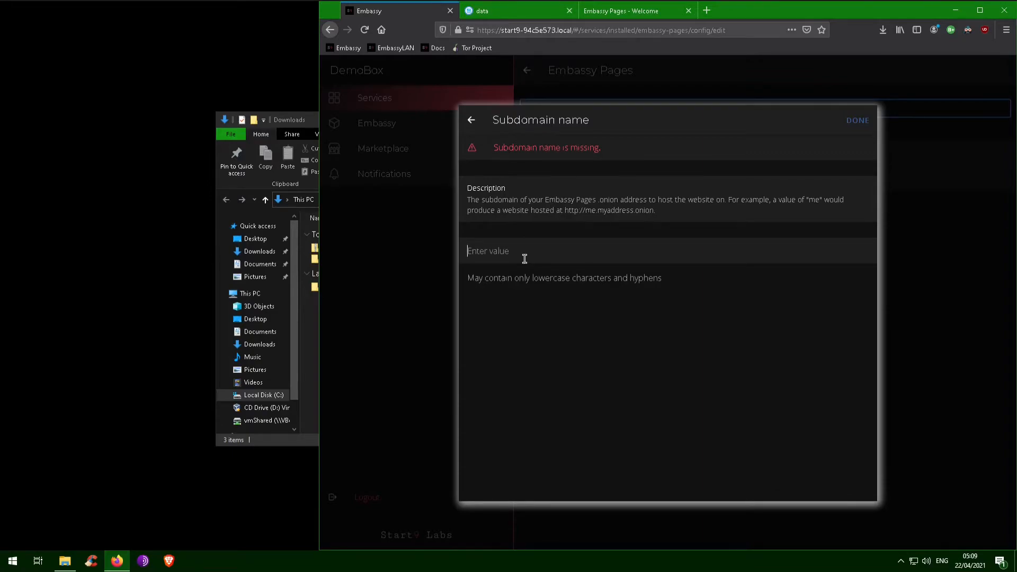
text(hello)
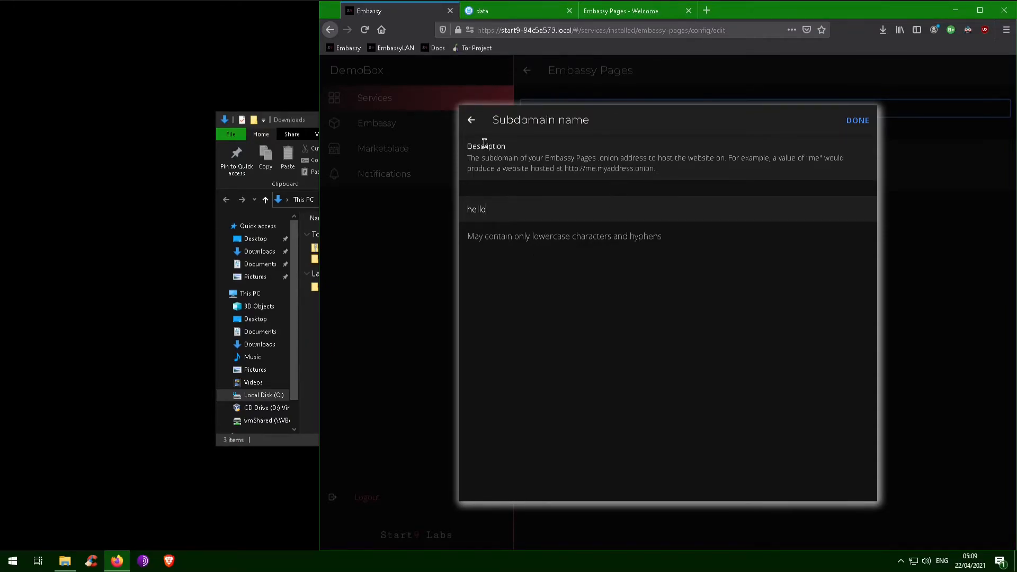
click(854, 124)
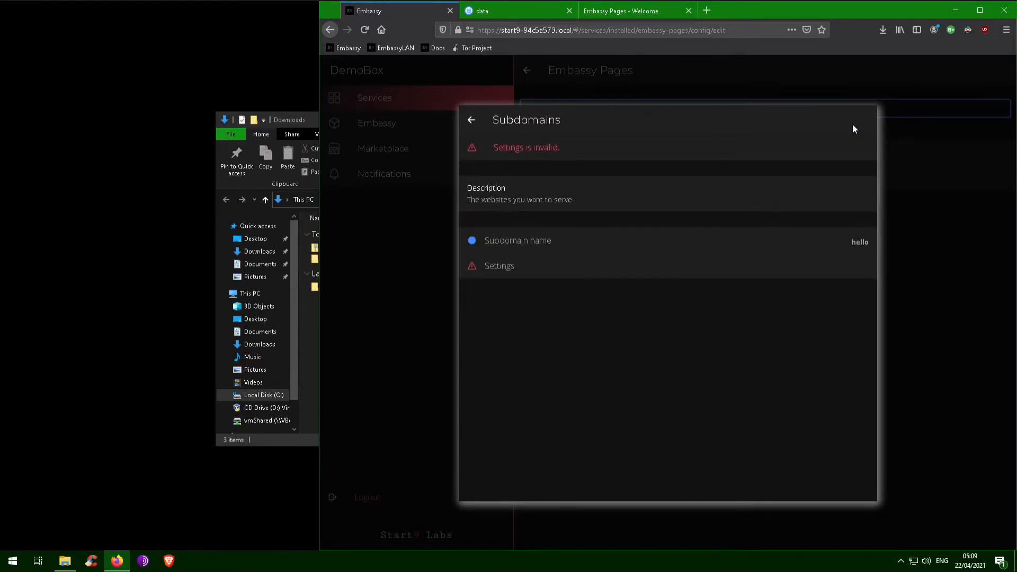
- Set the hello subdomain to serve a Web Page from the directory path hello-world, and save the configuration
click(598, 275)
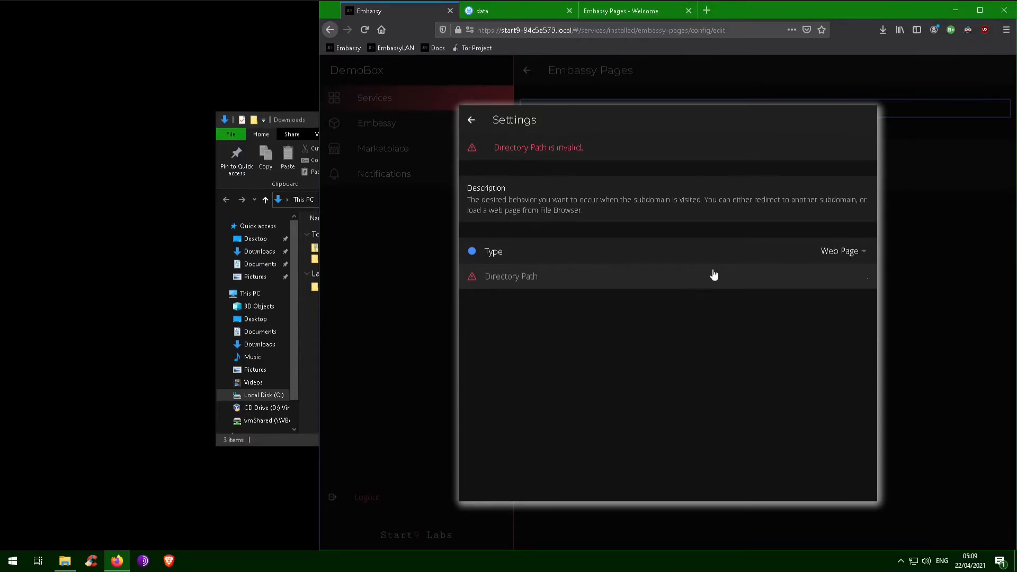
click(846, 250)
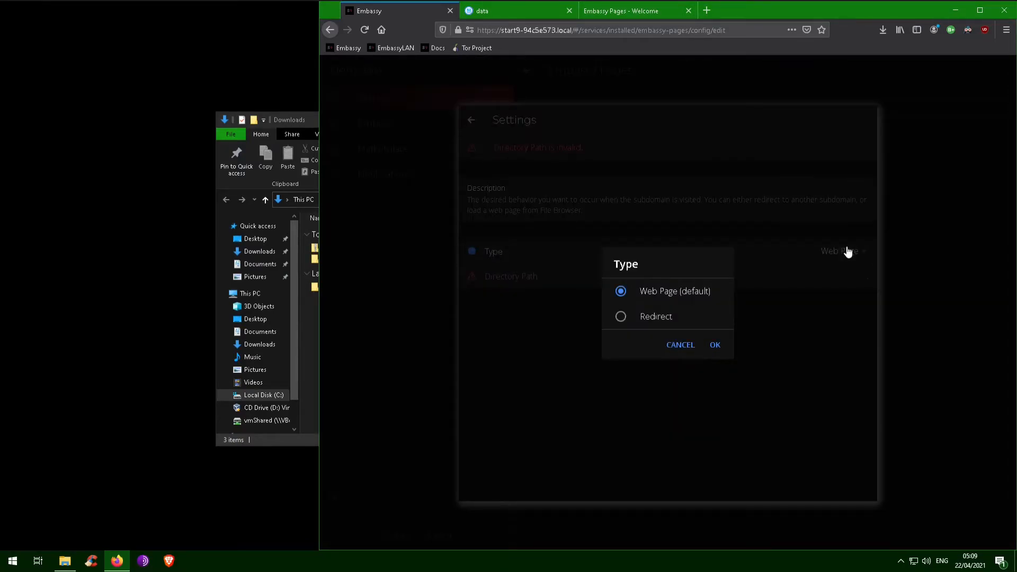
click(717, 344)
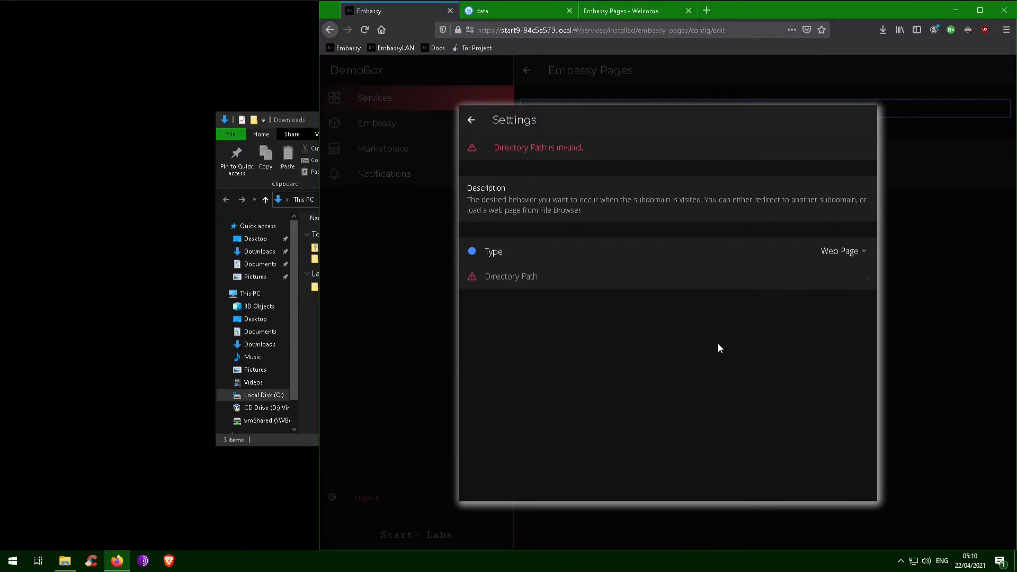
click(621, 276)
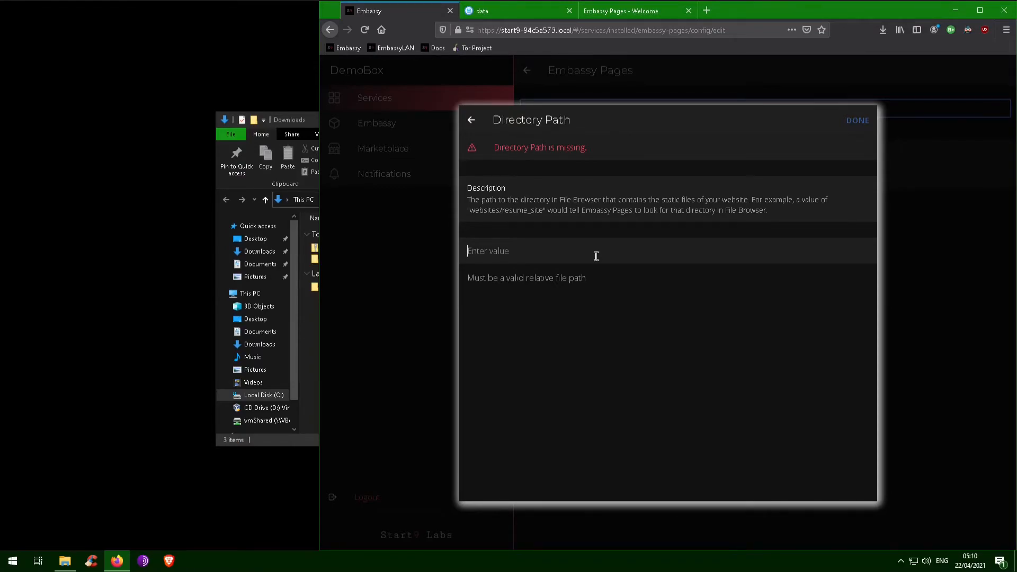
text(hello-world)
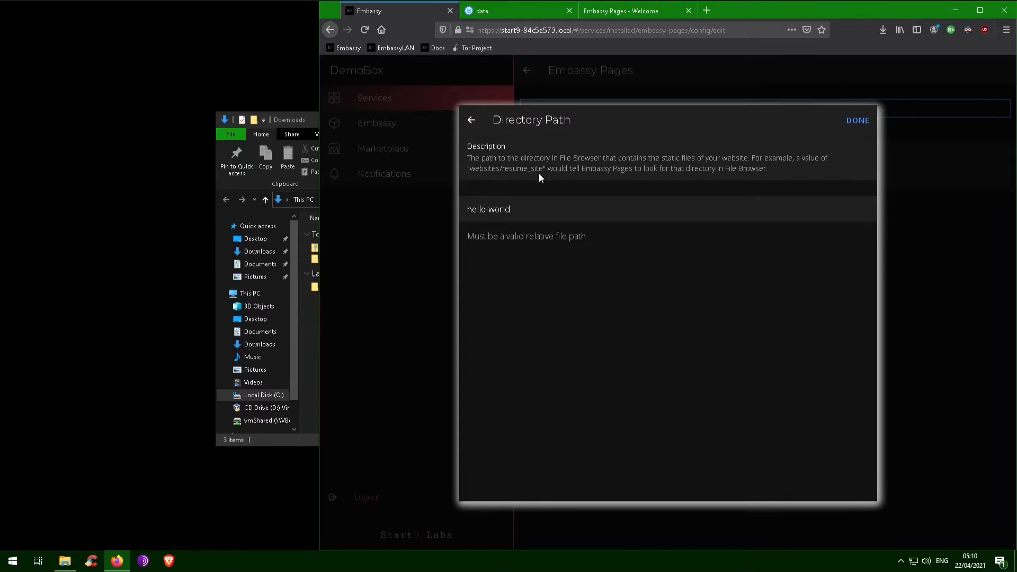
click(858, 122)
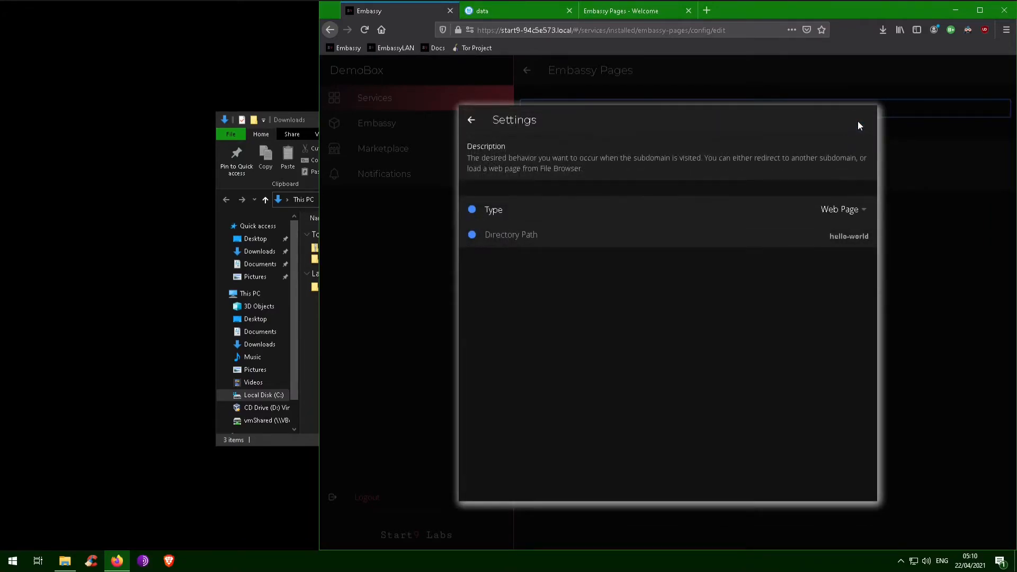
click(471, 121)
click(471, 122)
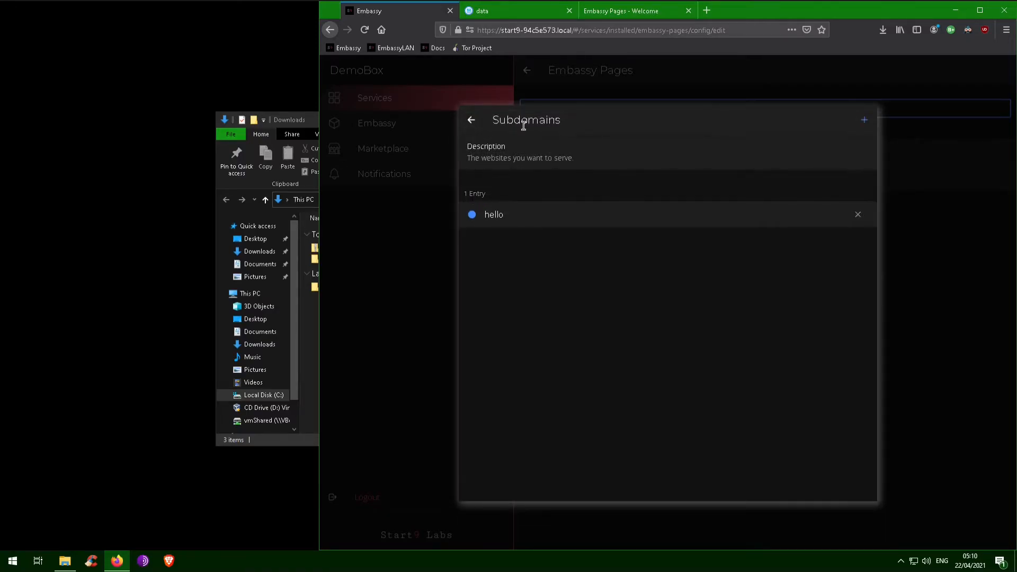
click(478, 124)
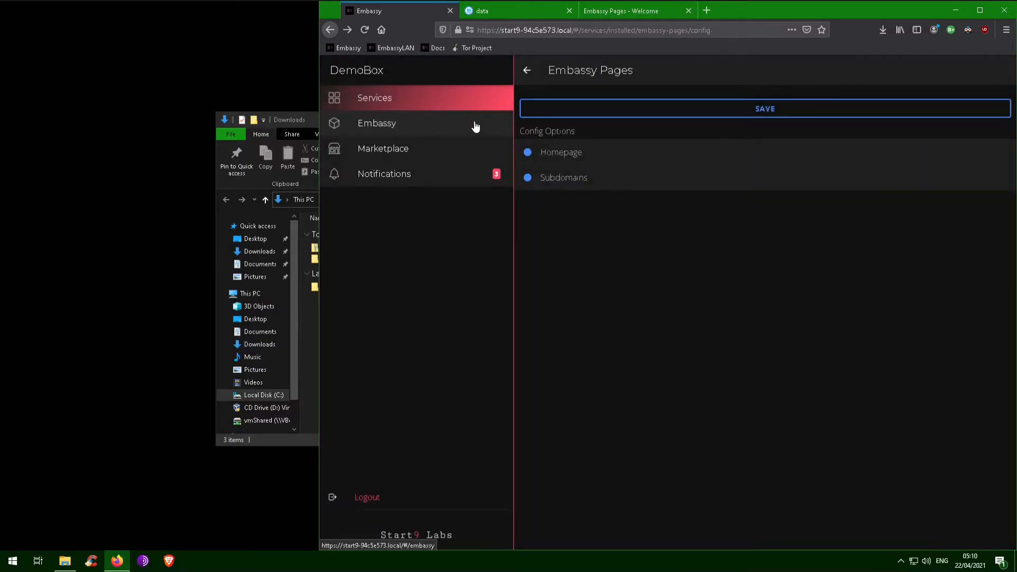
click(773, 113)
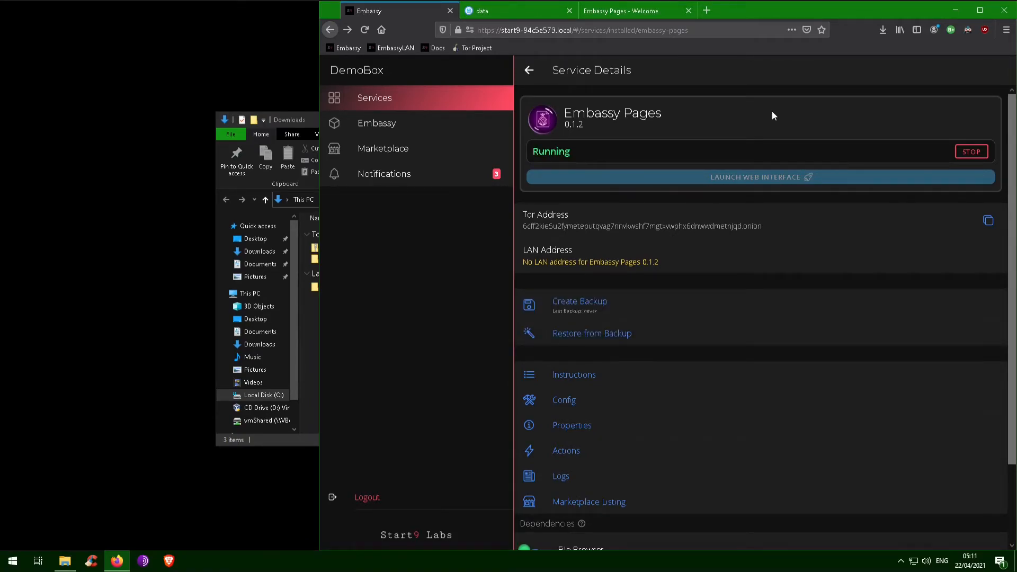
- Reload the Embassy Pages homepage, and open and look through the site at the hello subdomain of the same Tor address
click(649, 9)
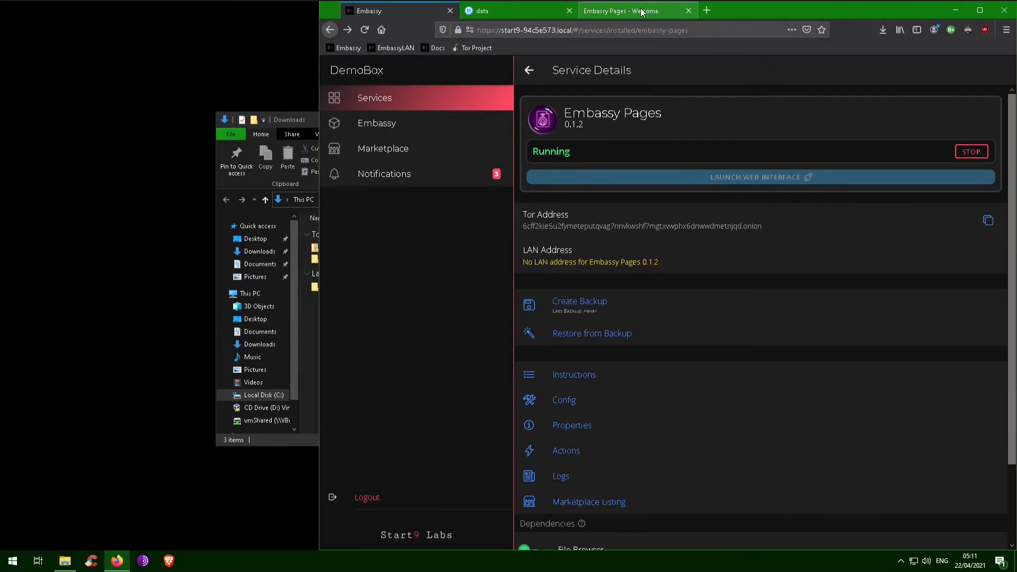
click(365, 30)
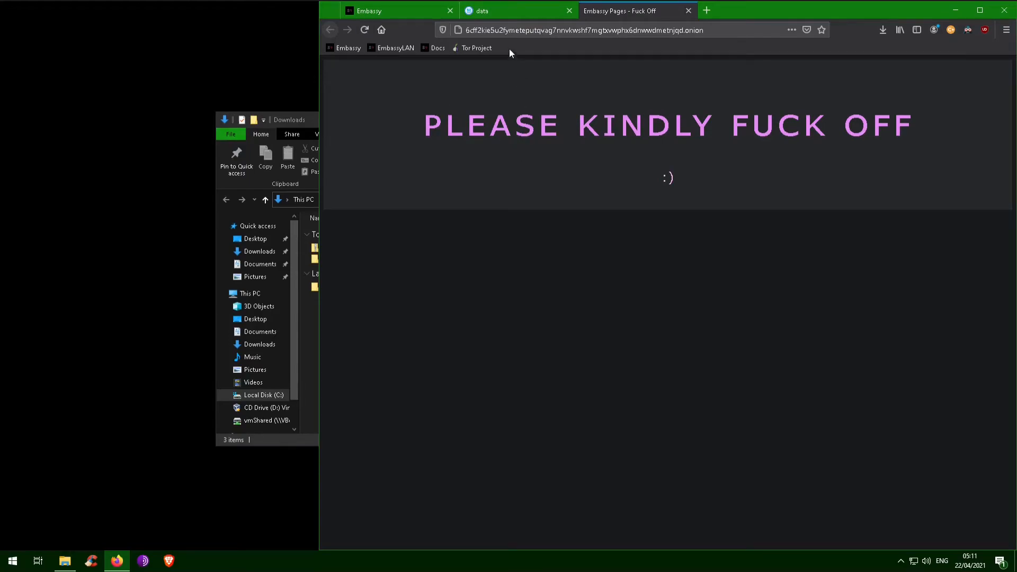
click(472, 30)
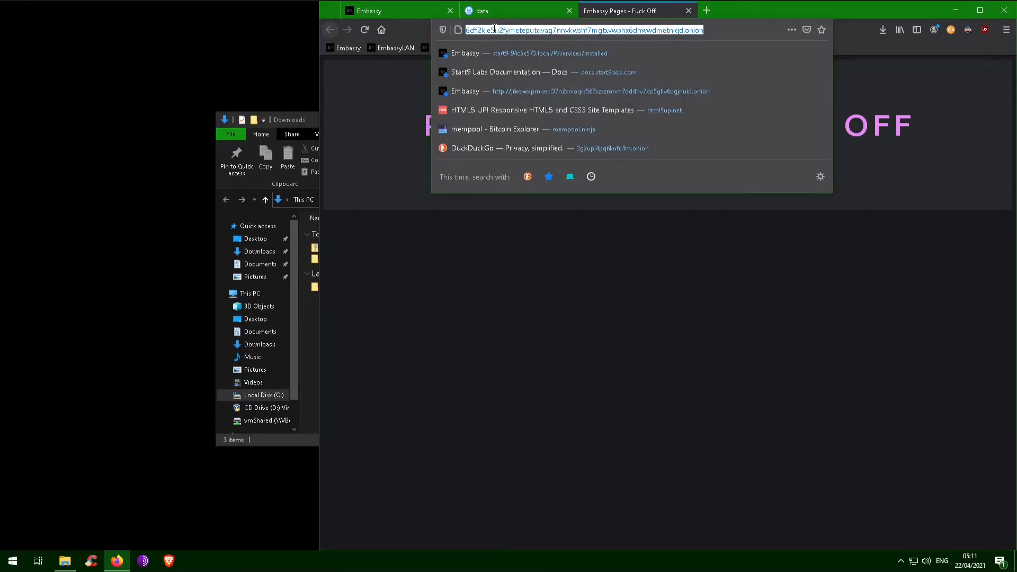
key(Home)
text(hello.)
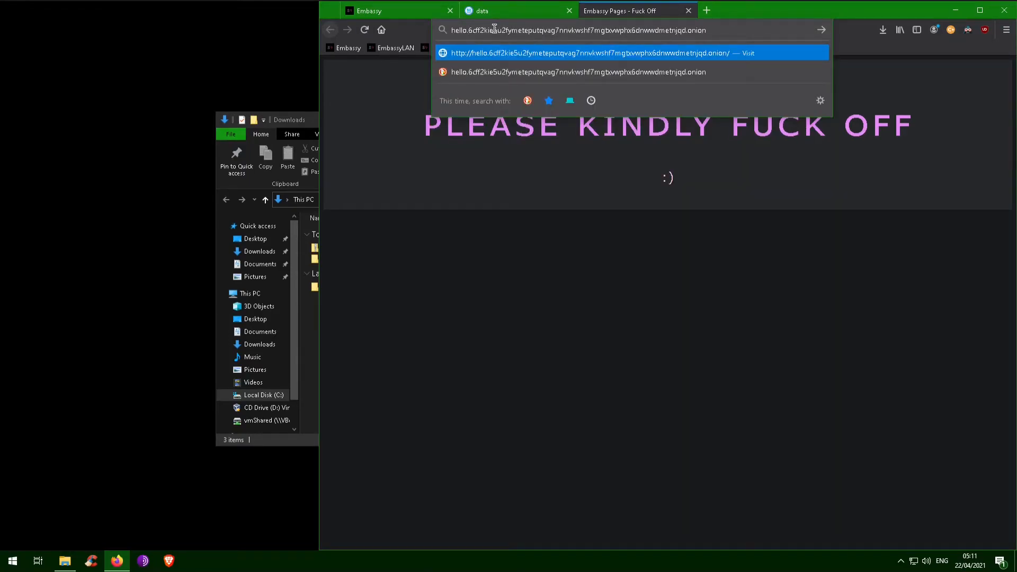
key(Return)
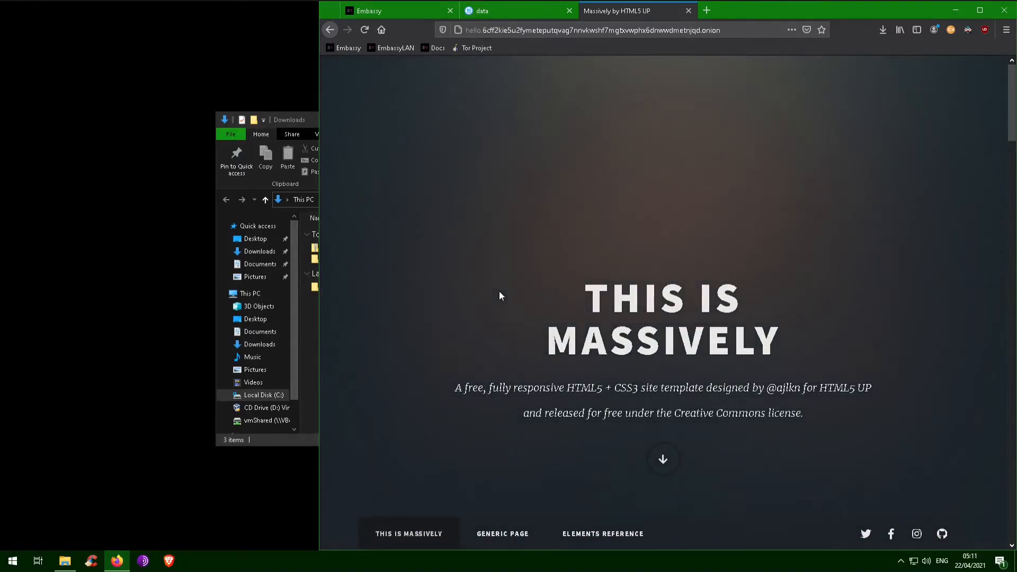
scroll(500, 292, down, 3)
scroll(500, 294, down, 4)
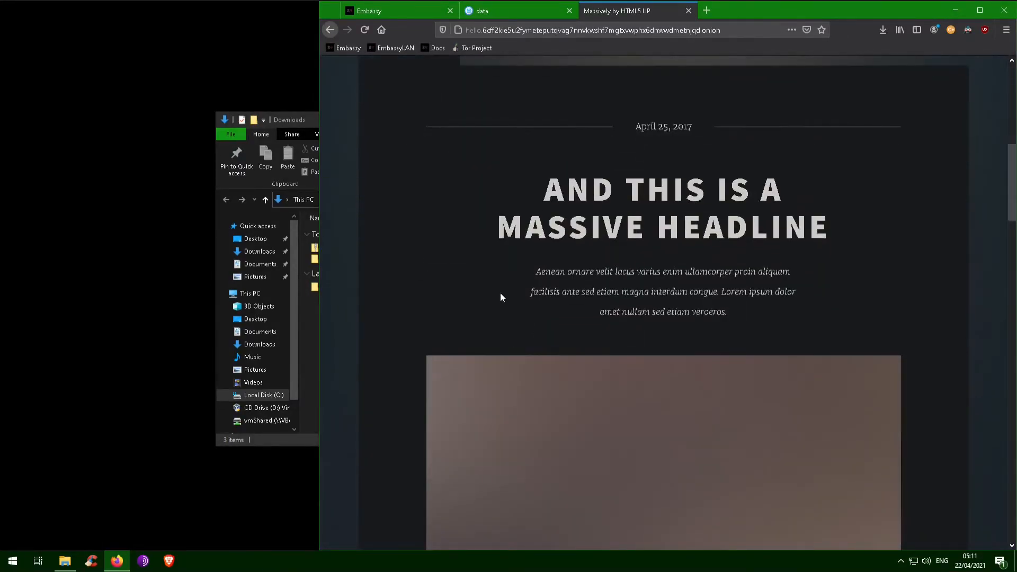
scroll(500, 294, down, 3)
scroll(509, 297, down, 9)
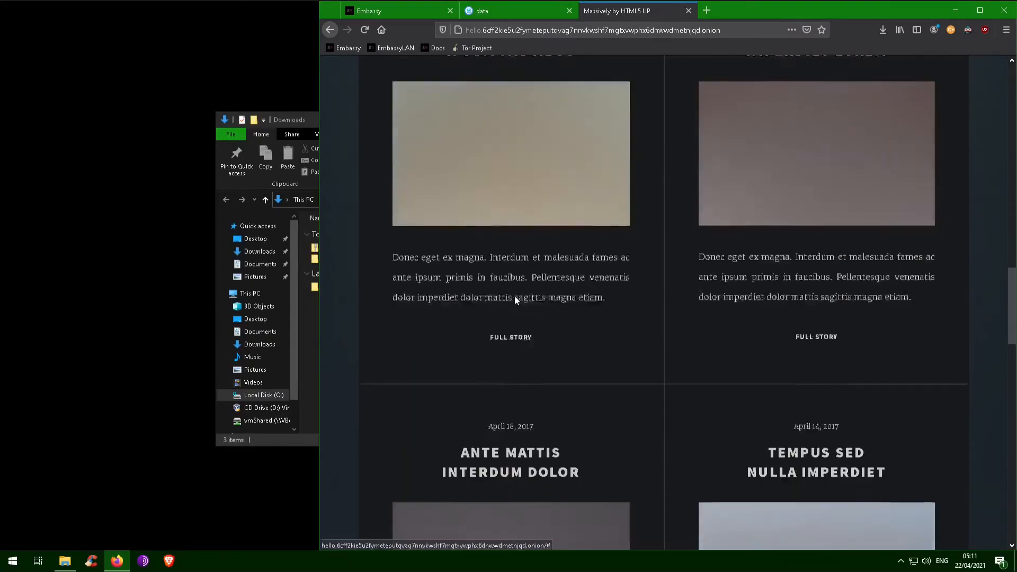
scroll(516, 302, up, 10)
scroll(516, 302, up, 9)
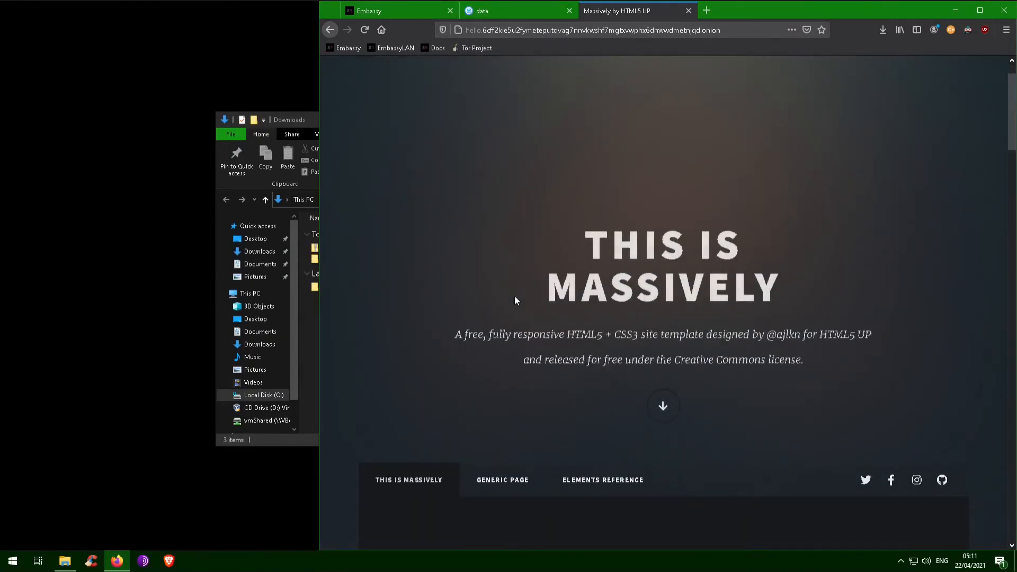
- Check the hello subdomain's address in the Embassy Pages service properties, and return to the hosted site
click(418, 11)
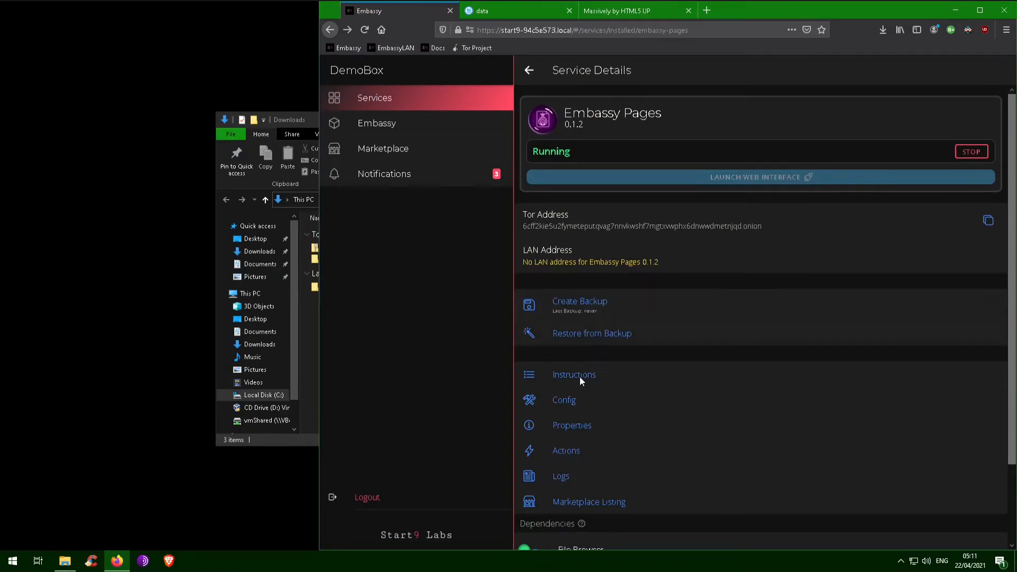
click(586, 424)
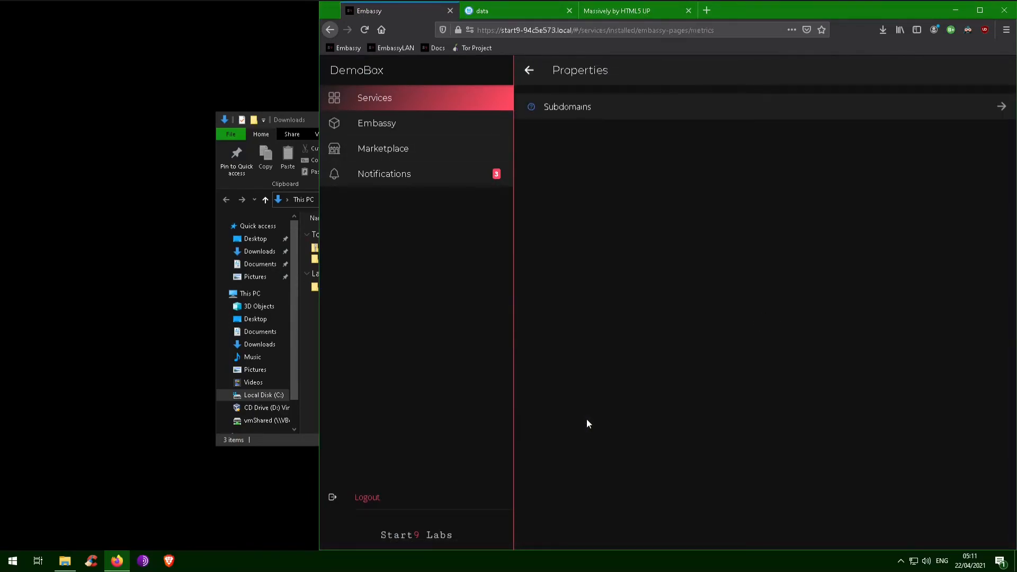
click(609, 108)
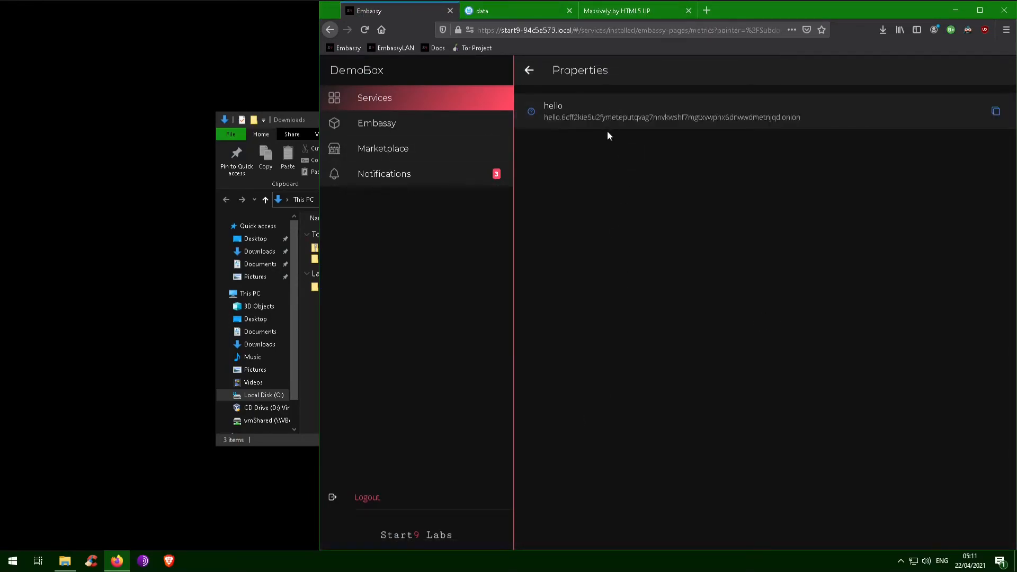
click(631, 7)
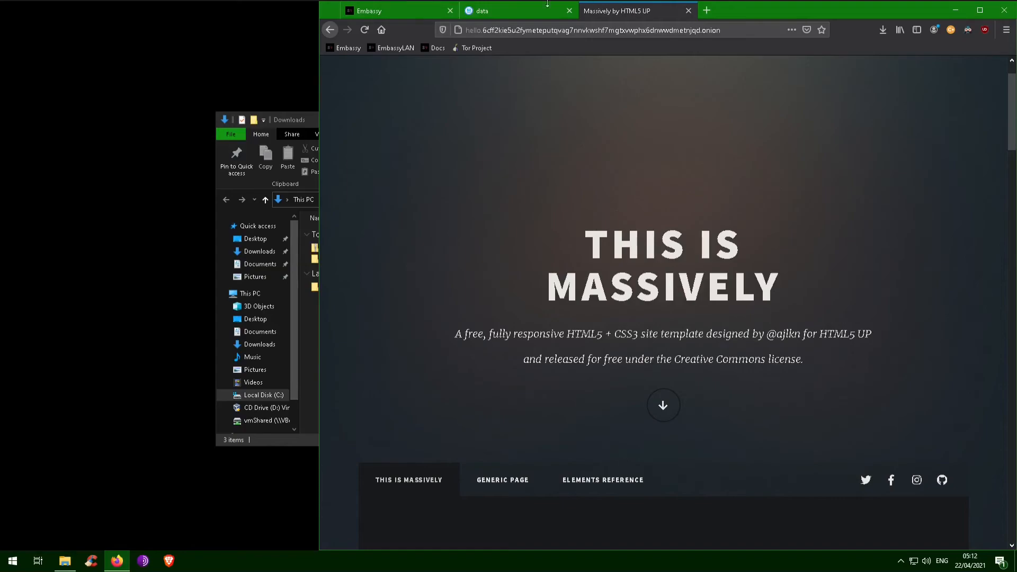
- Open index.html from the hello-world folder in File Browser and replace the page title with "Hello World!"
click(504, 13)
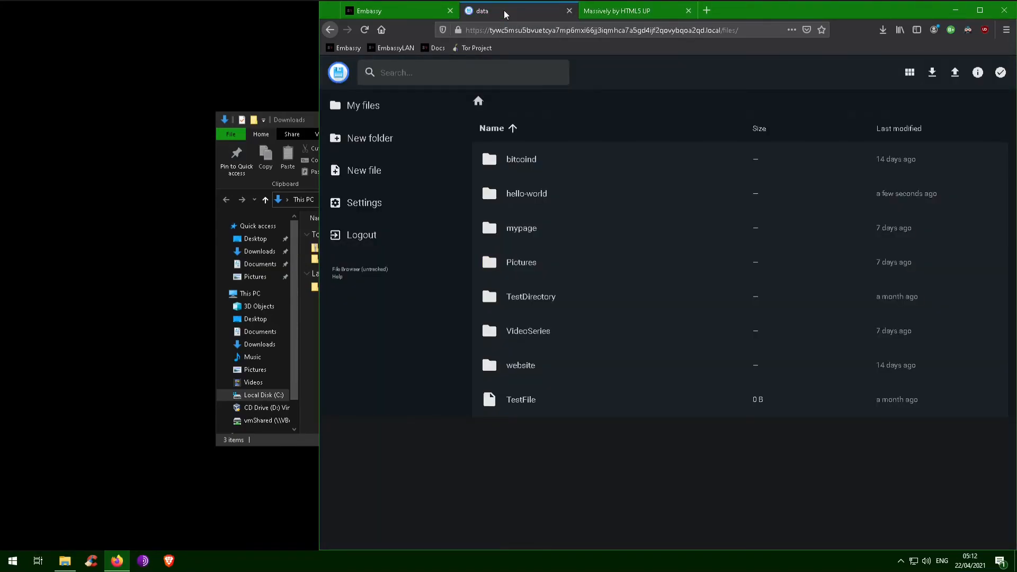
double_click(534, 202)
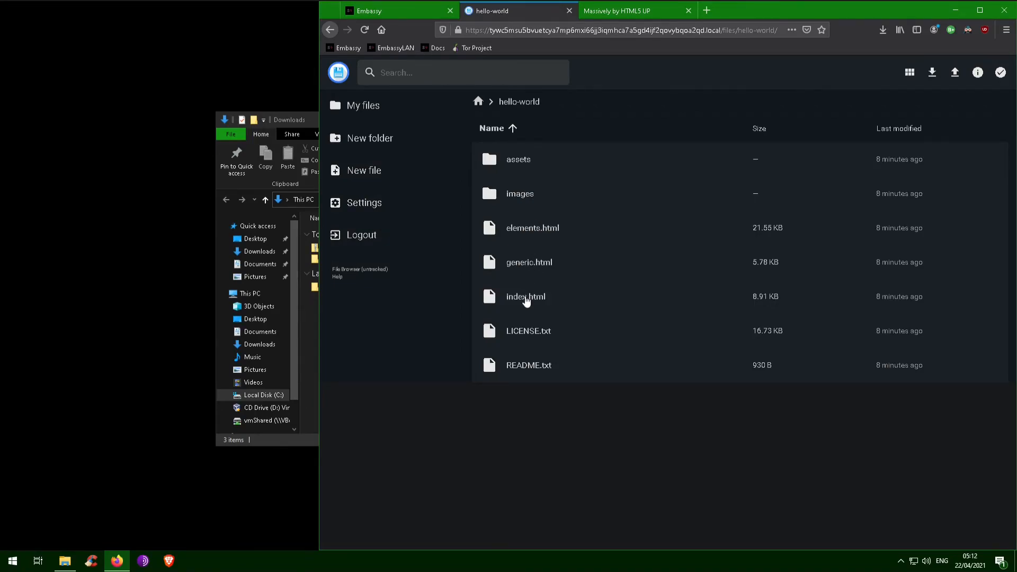
double_click(526, 298)
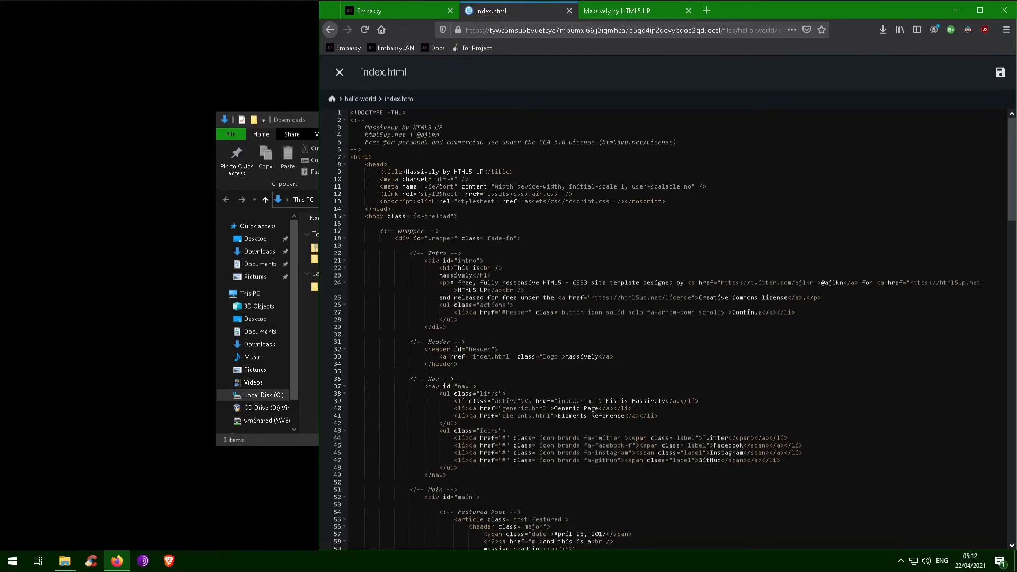
drag(405, 172, 483, 170)
text(H)
key(BackSpace)
text(>Hello)
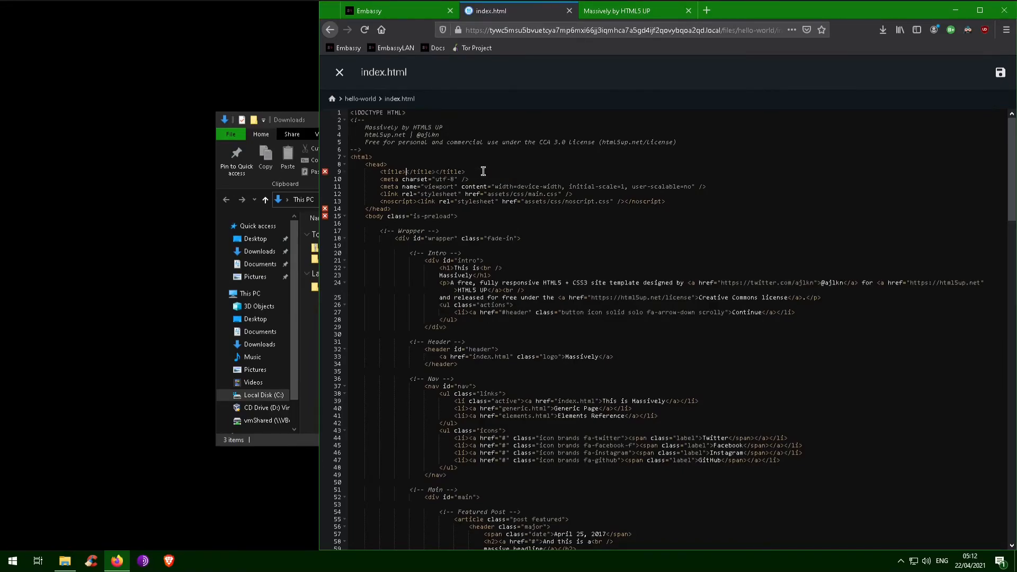
text( World!)
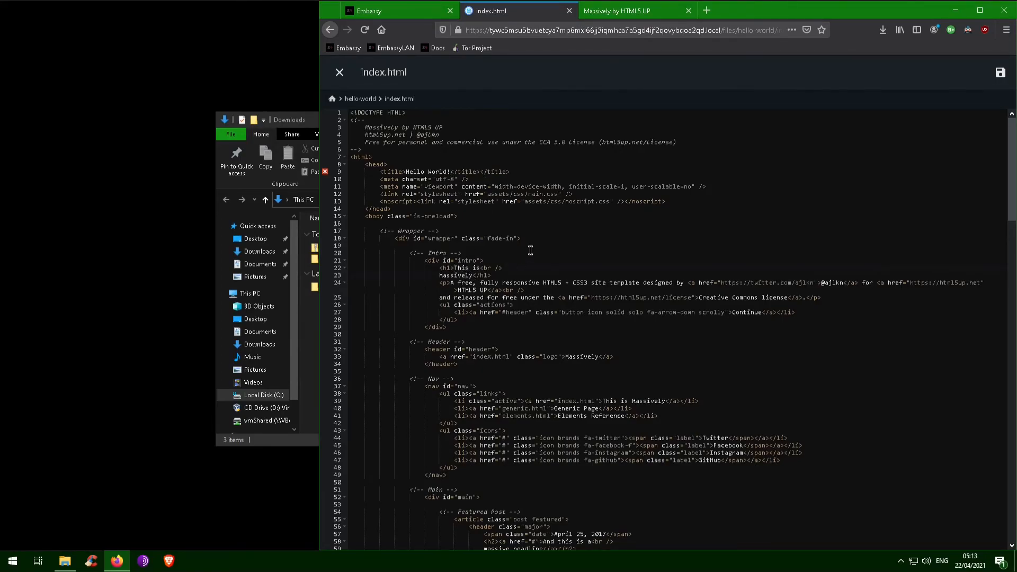
- Replace the intro heading text with "Hello from Start9 Labs!!" and save index.html
text(Hello from Start9)
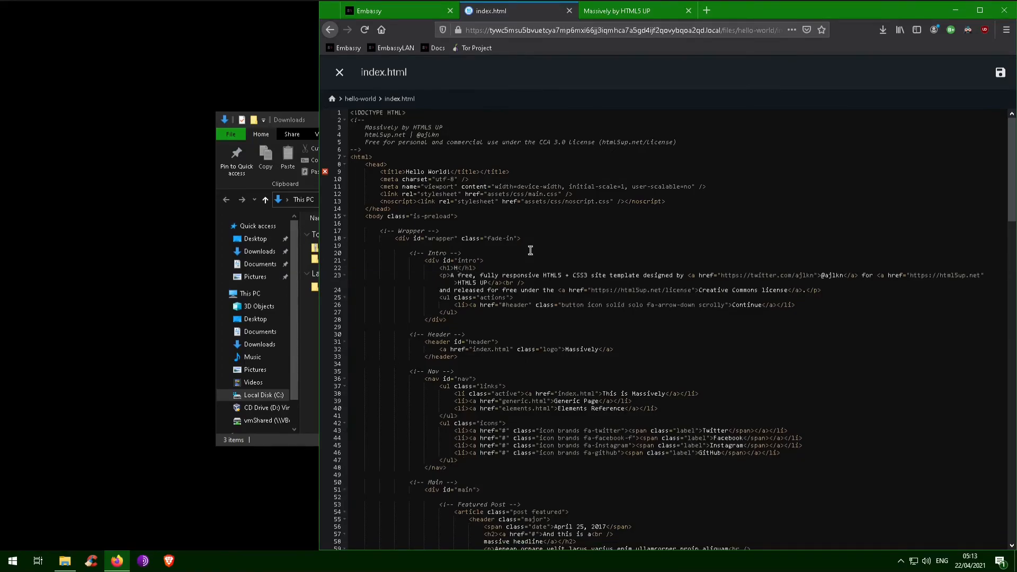
text( Labs!!)
click(1000, 74)
- Return to the hosted hello site and reload it to check the edited page
click(624, 12)
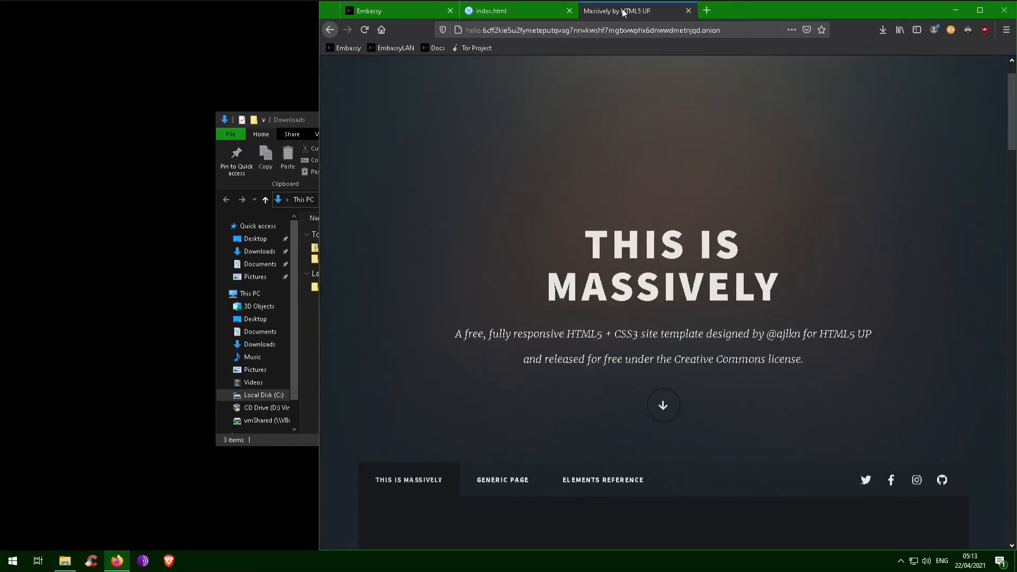
click(363, 31)
click(366, 29)
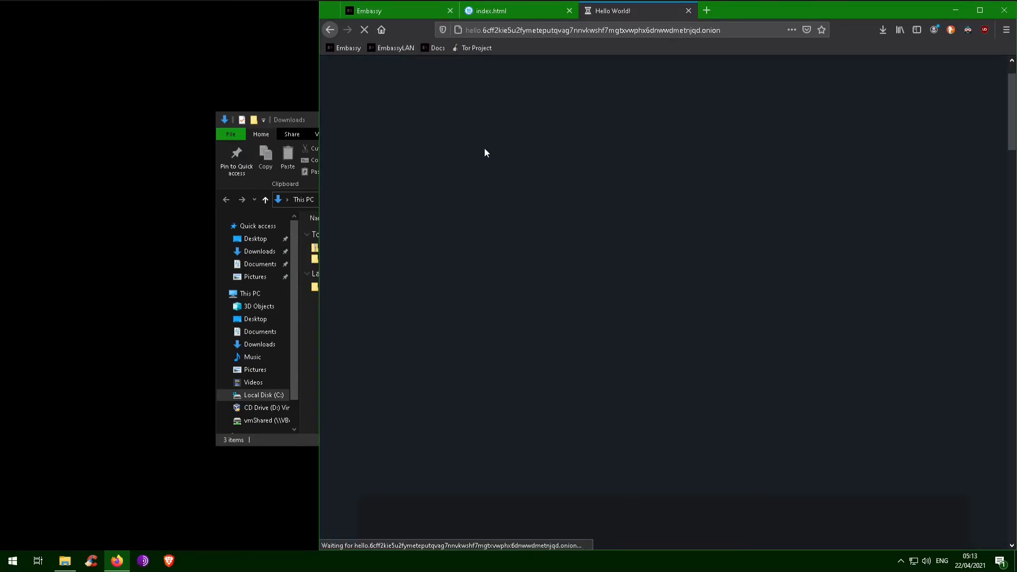